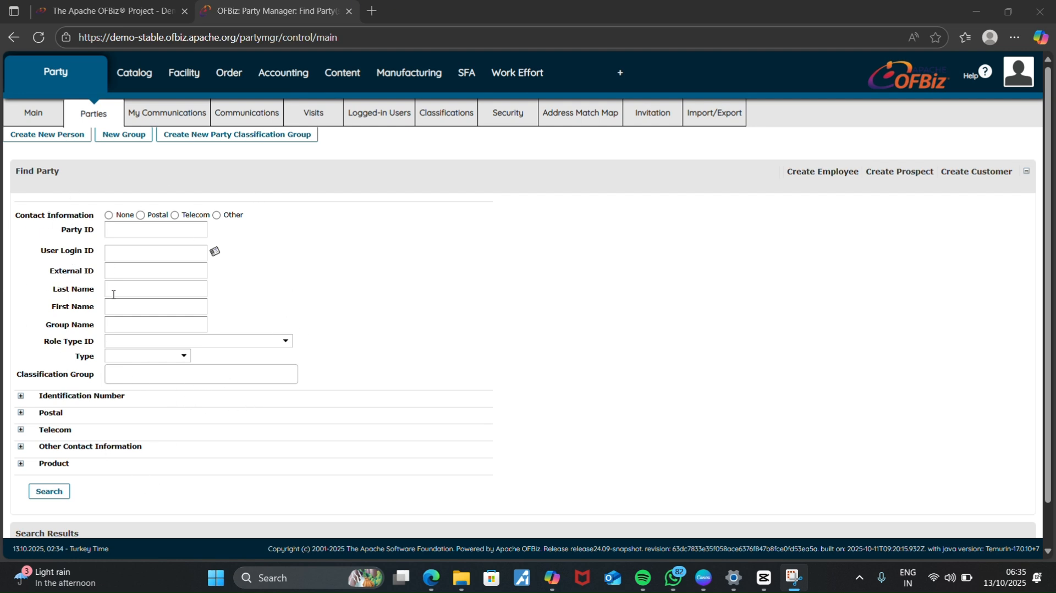
Run the party search without any criteria and look through the list of parties found.
scroll(114, 294, "down", 1)
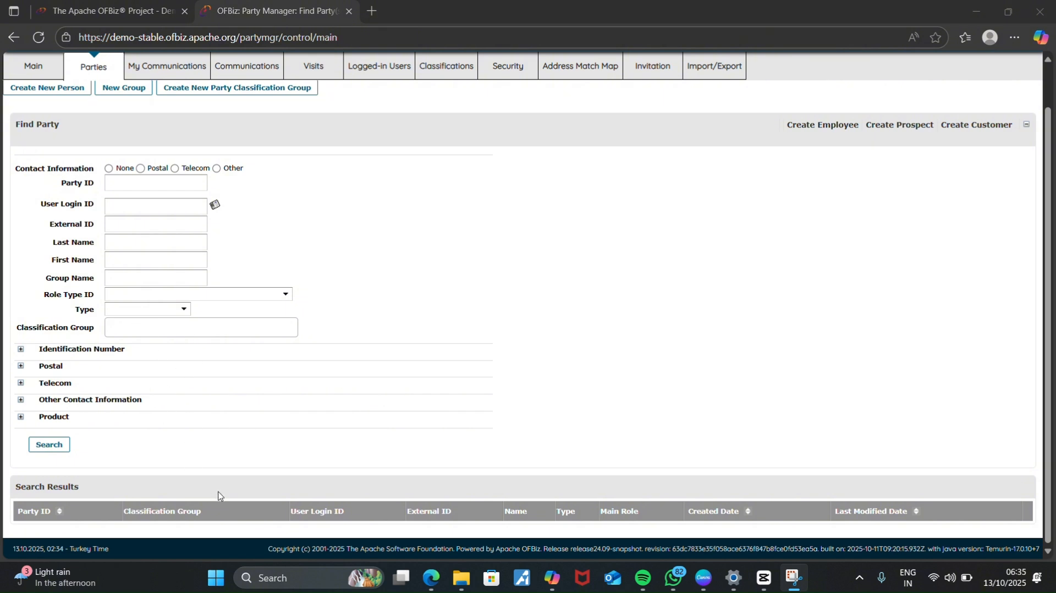
scroll(75, 443, "up", 1)
scroll(83, 448, "down", 1)
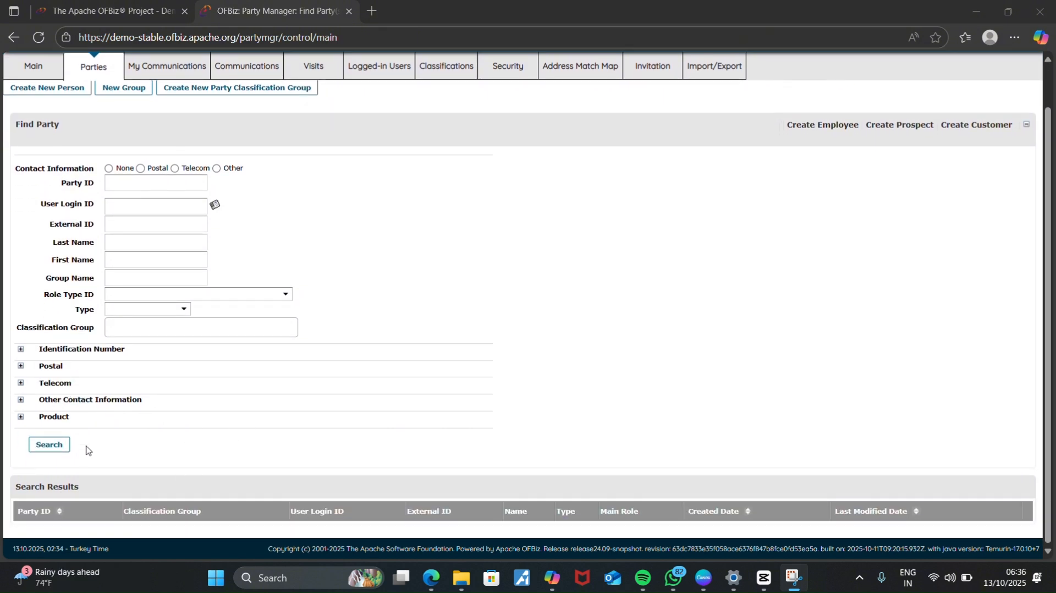
left_click(43, 453)
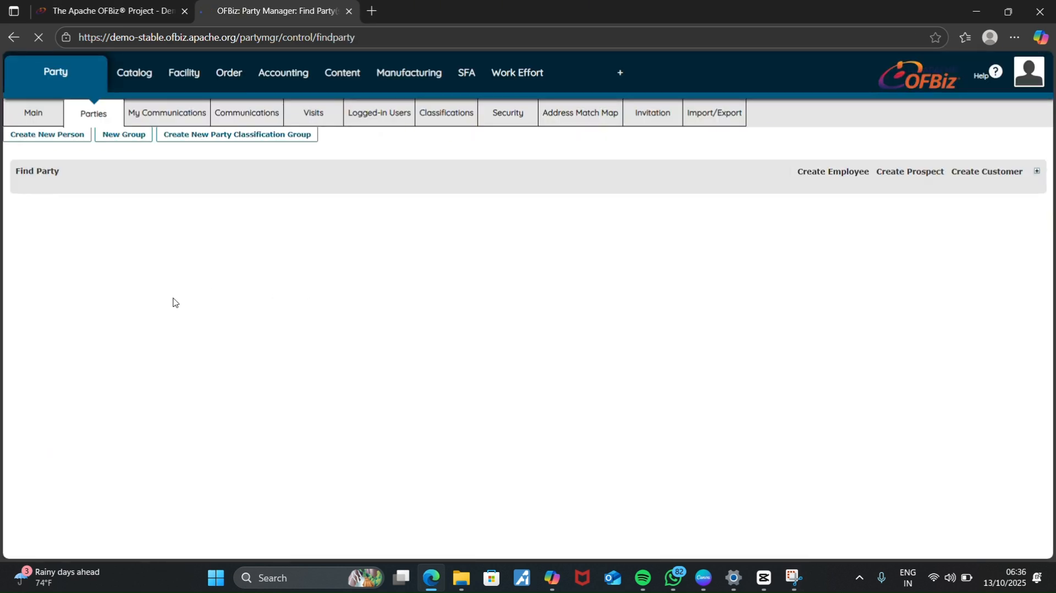
scroll(165, 303, "down", 1)
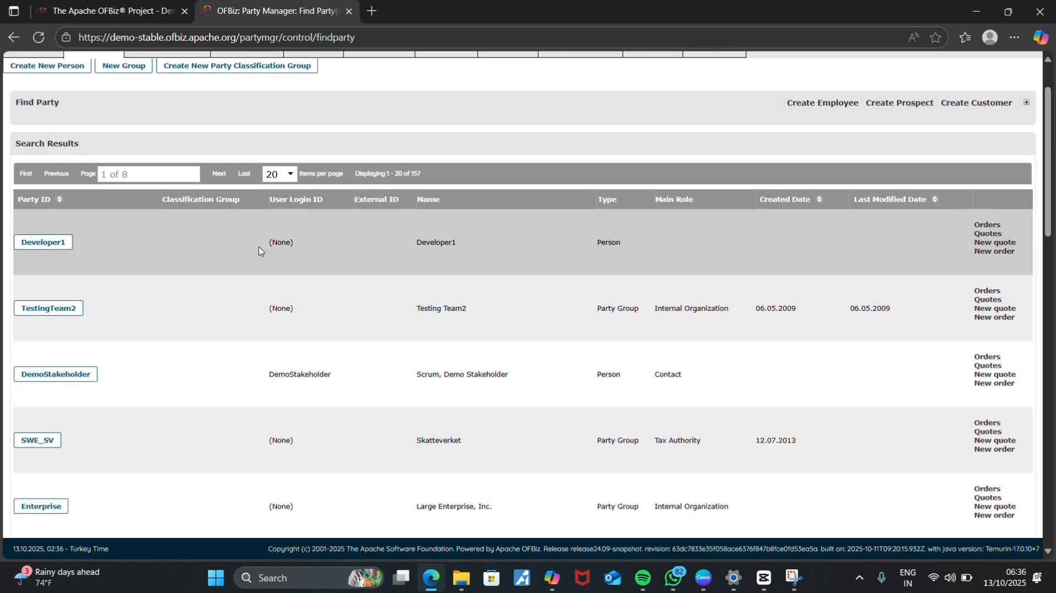
scroll(229, 288, "down", 2)
scroll(229, 286, "up", 2)
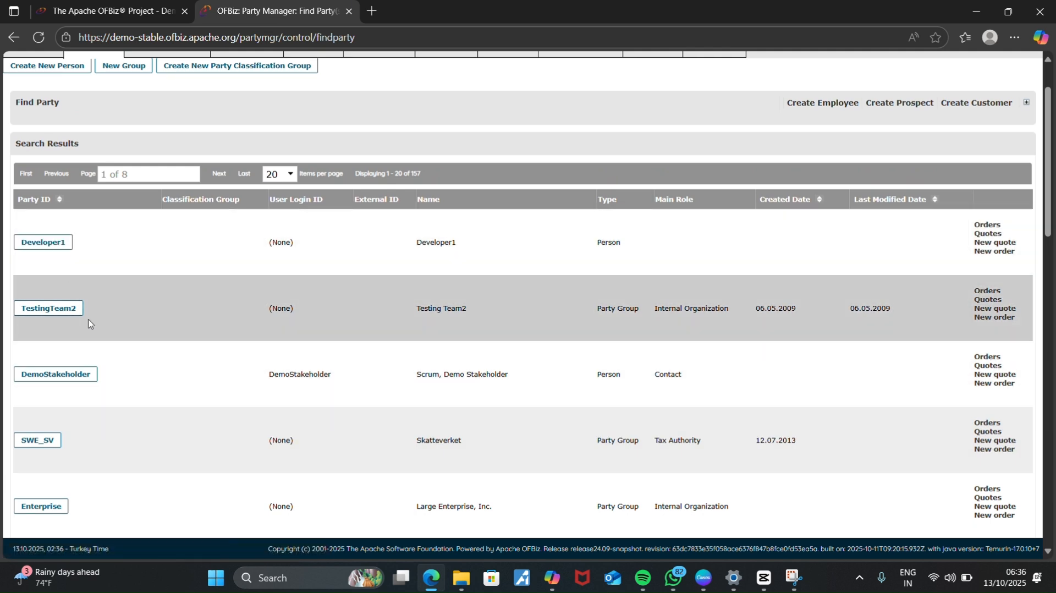
scroll(197, 322, "up", 1)
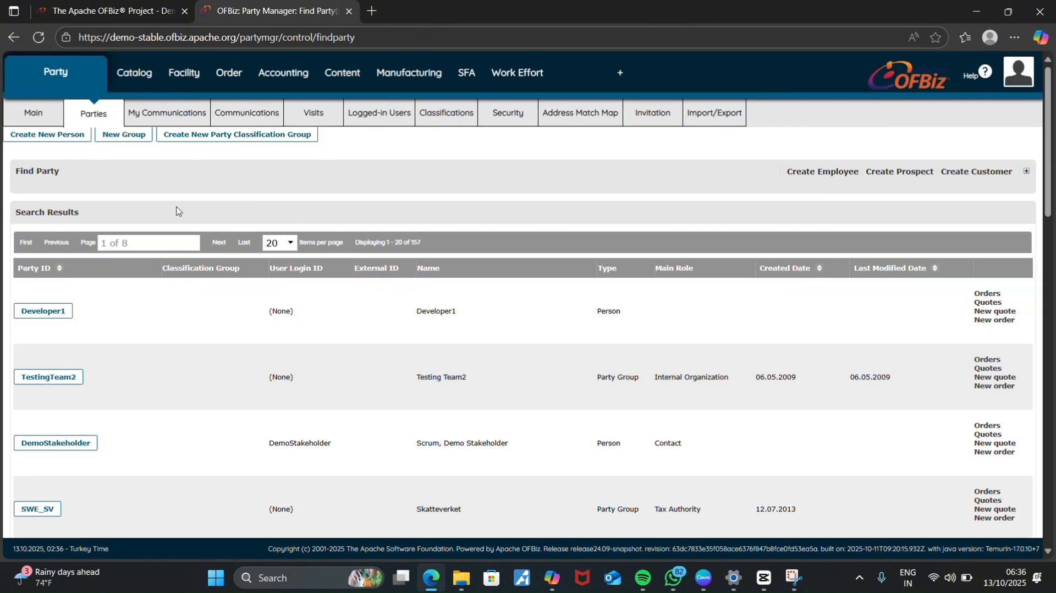
Return to the party search form, view the blank form for a new party group, and leave it without saving.
left_click(6, 37)
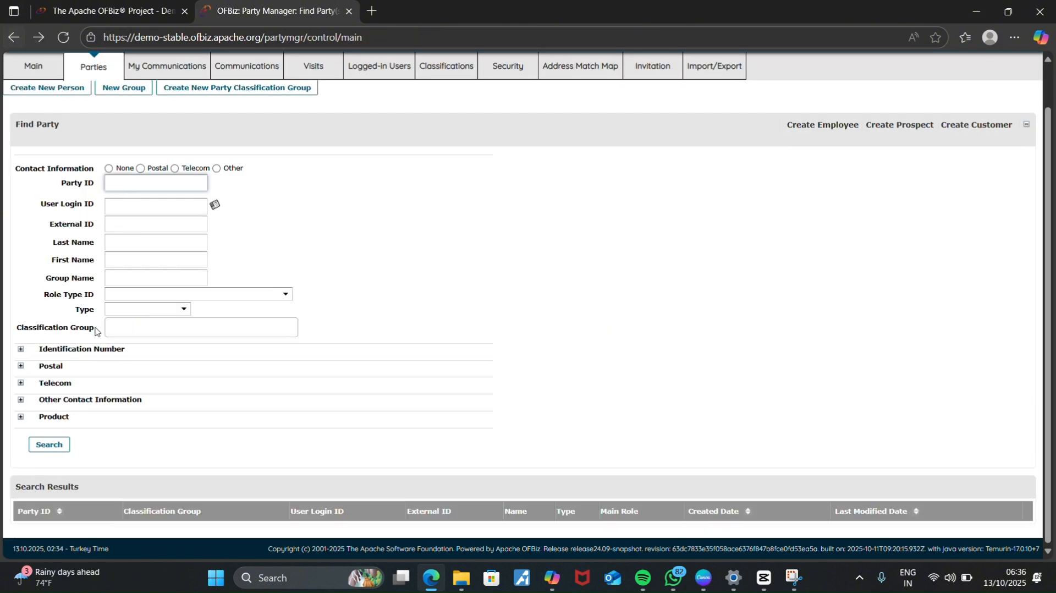
scroll(98, 330, "up", 1)
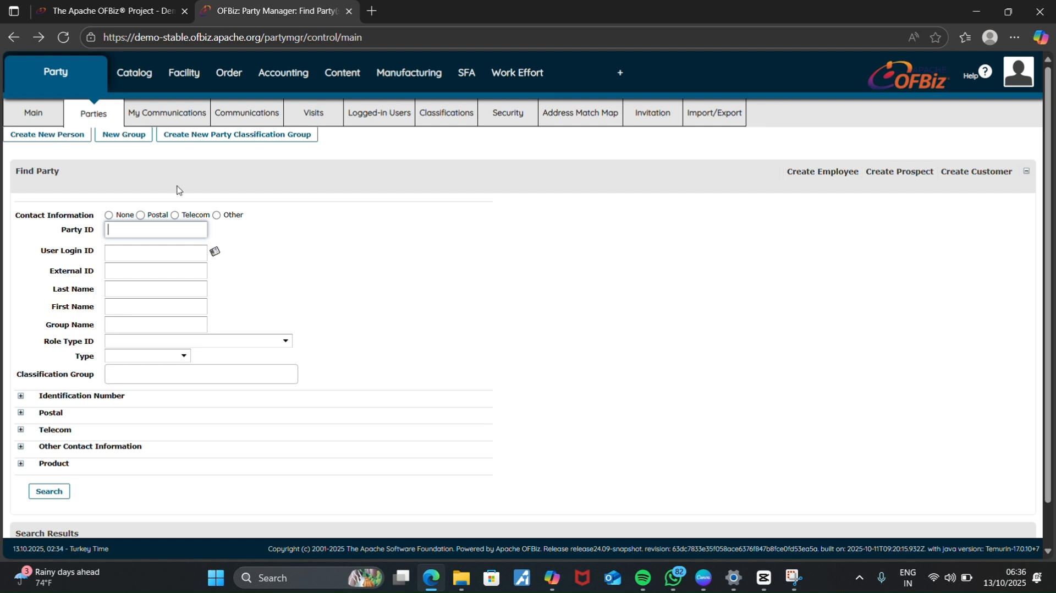
left_click(138, 136)
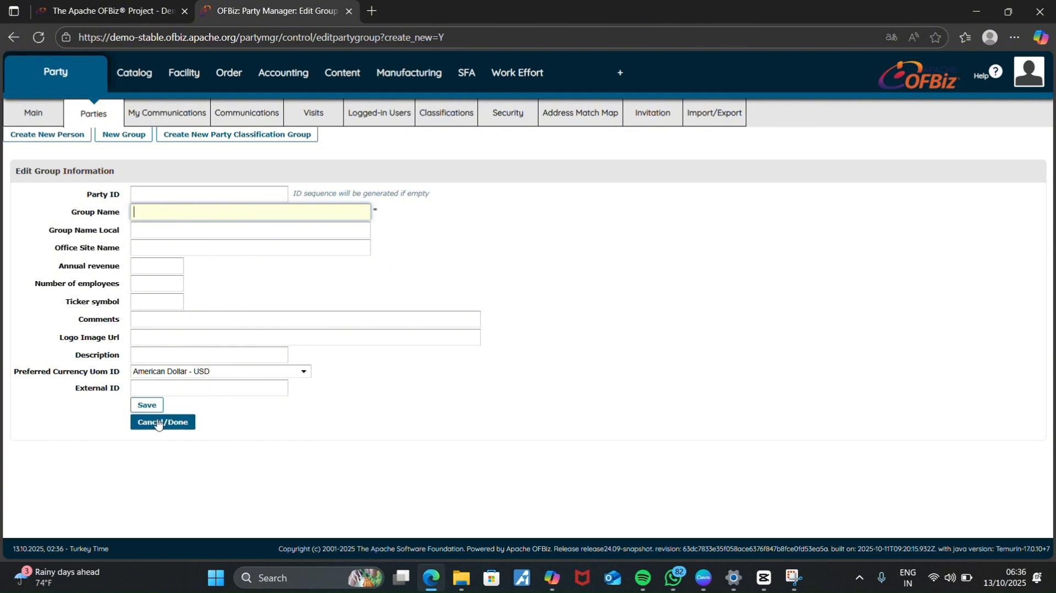
left_click(11, 38)
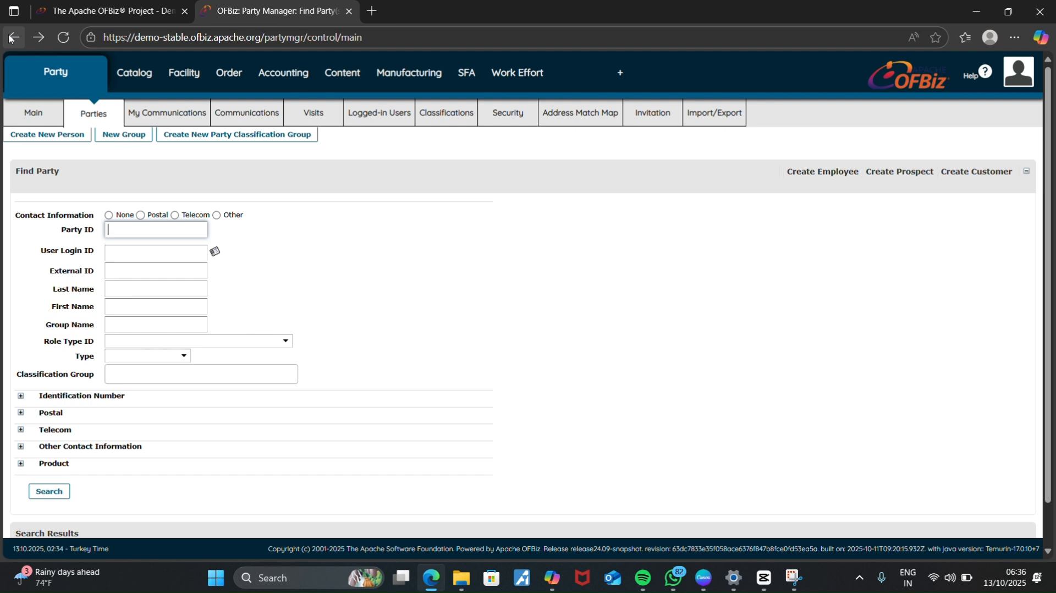
View the Party module's My Communications, Communications and Visits pages one after another.
left_click(191, 120)
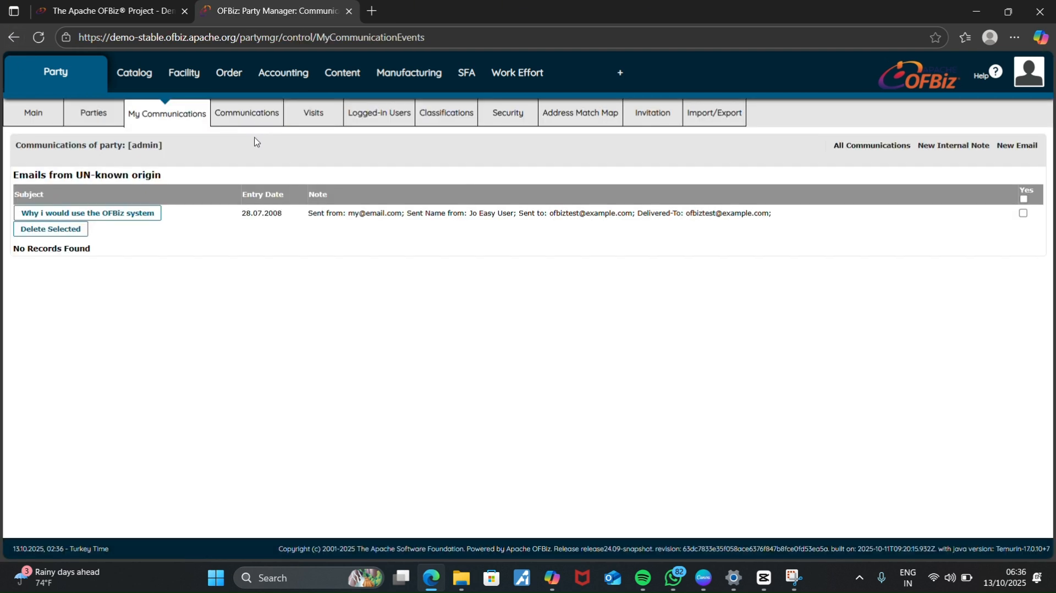
left_click(245, 110)
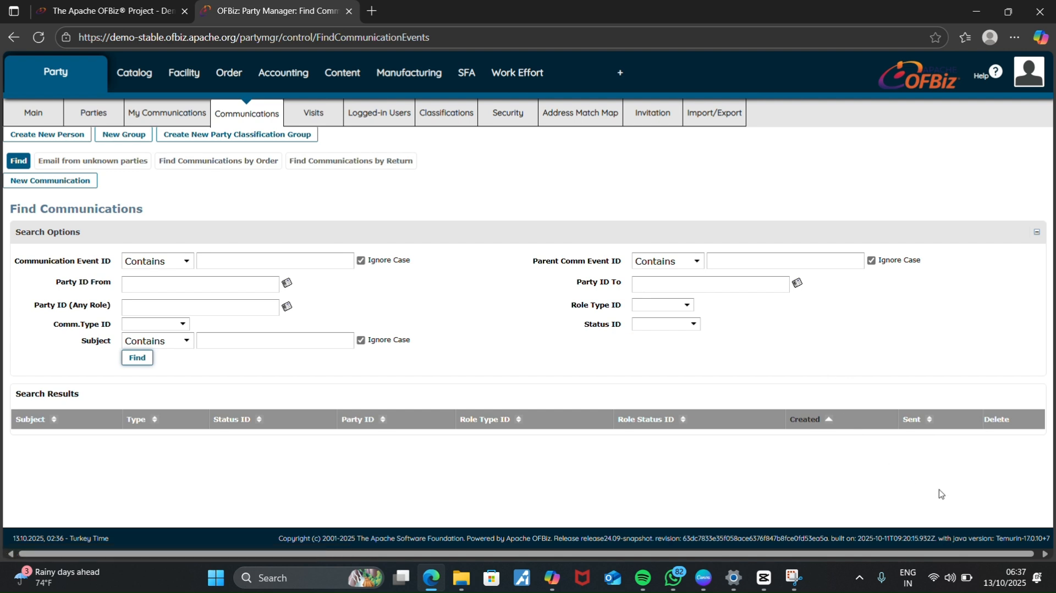
left_click(314, 119)
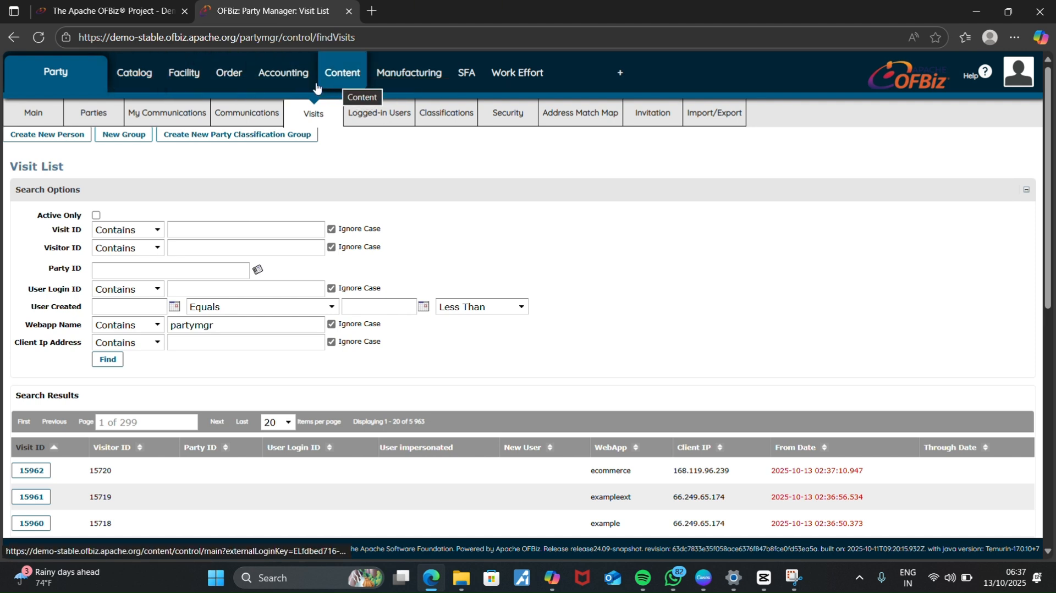
Go to the Catalog module and view its Categories, Products, Features, Promos, Price Rules and Stores pages.
left_click(131, 83)
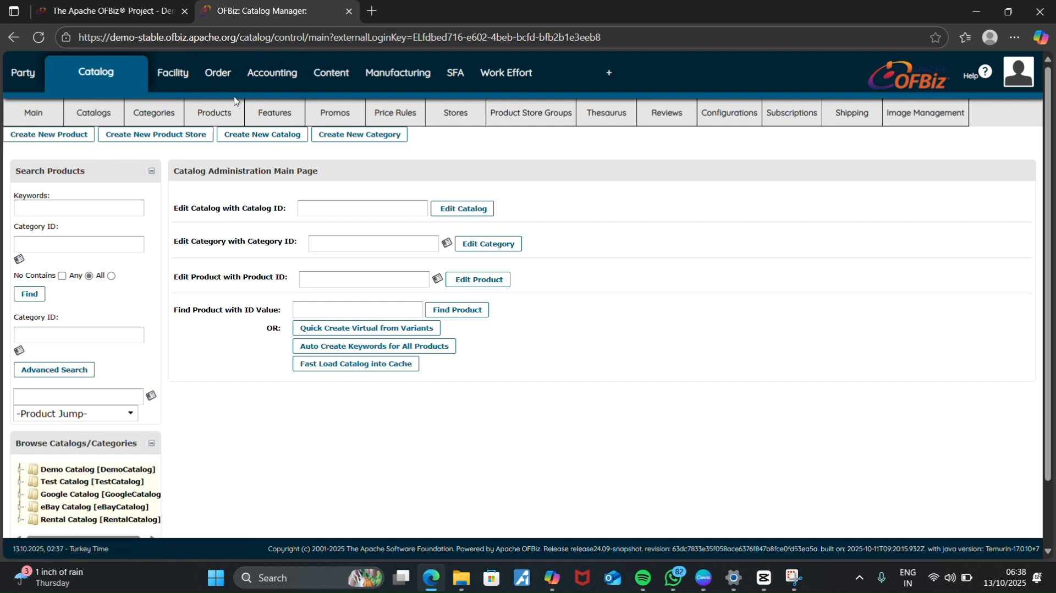
left_click(163, 121)
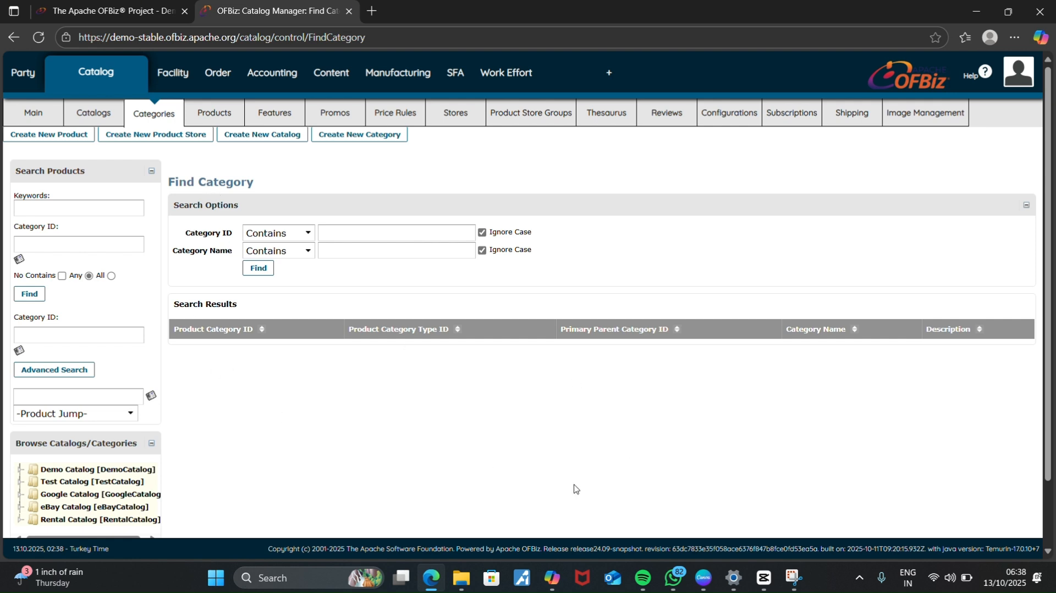
left_click(210, 117)
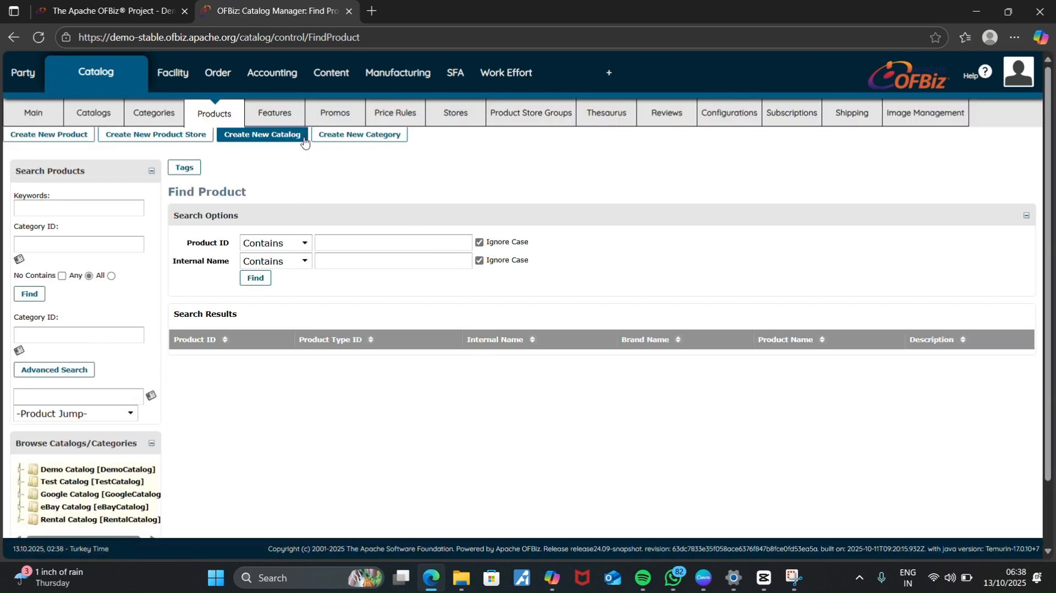
left_click(286, 119)
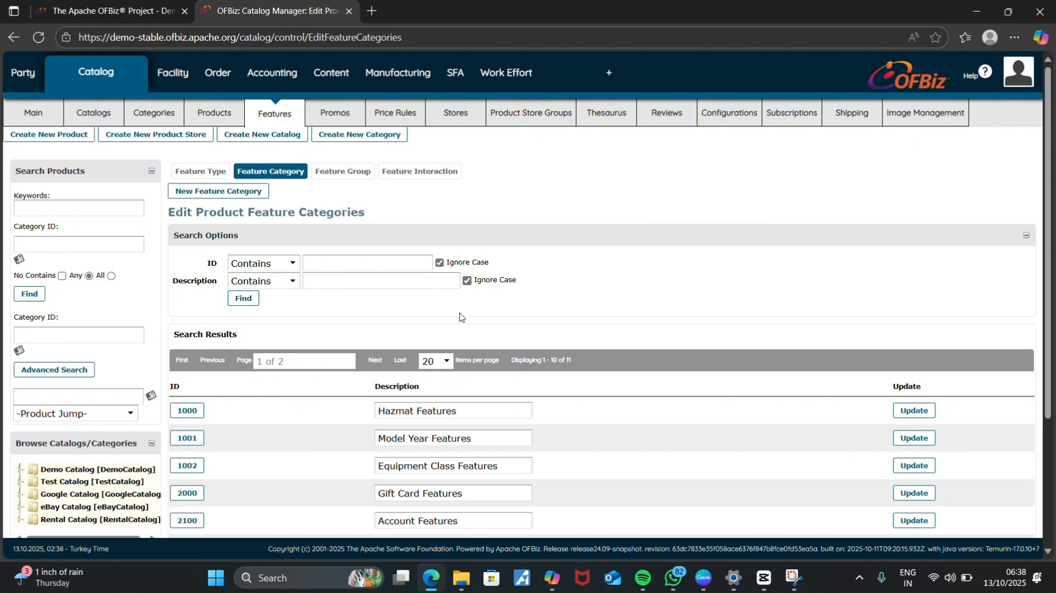
left_click(354, 124)
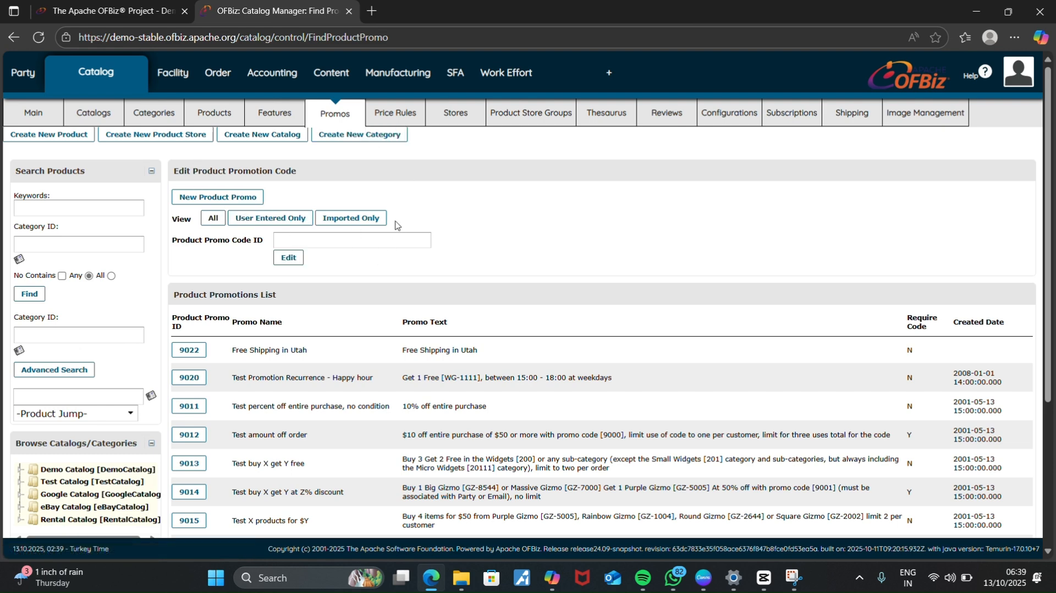
left_click(417, 120)
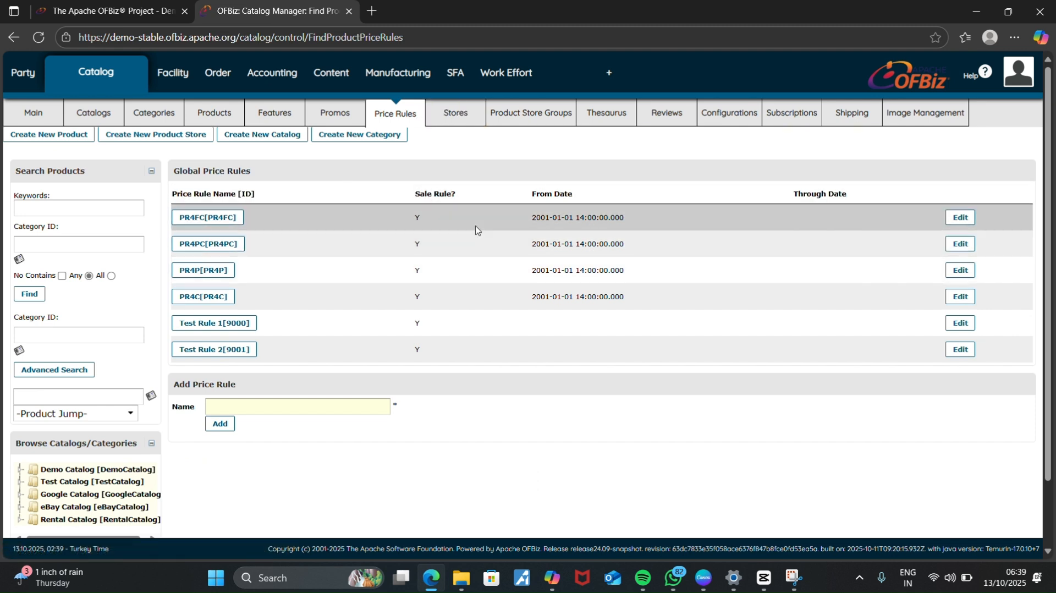
left_click(465, 114)
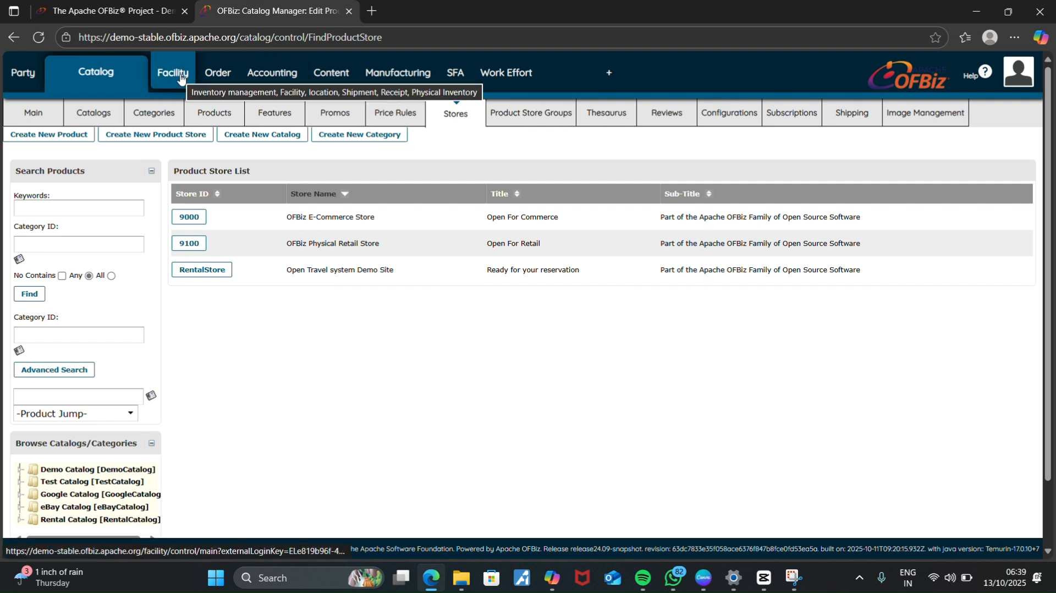
Go to the Facility module and view its Facility Groups, Inventory Item Labels, Shipment Gateway Config and Shipment Gateway Config Types pages.
left_click(162, 84)
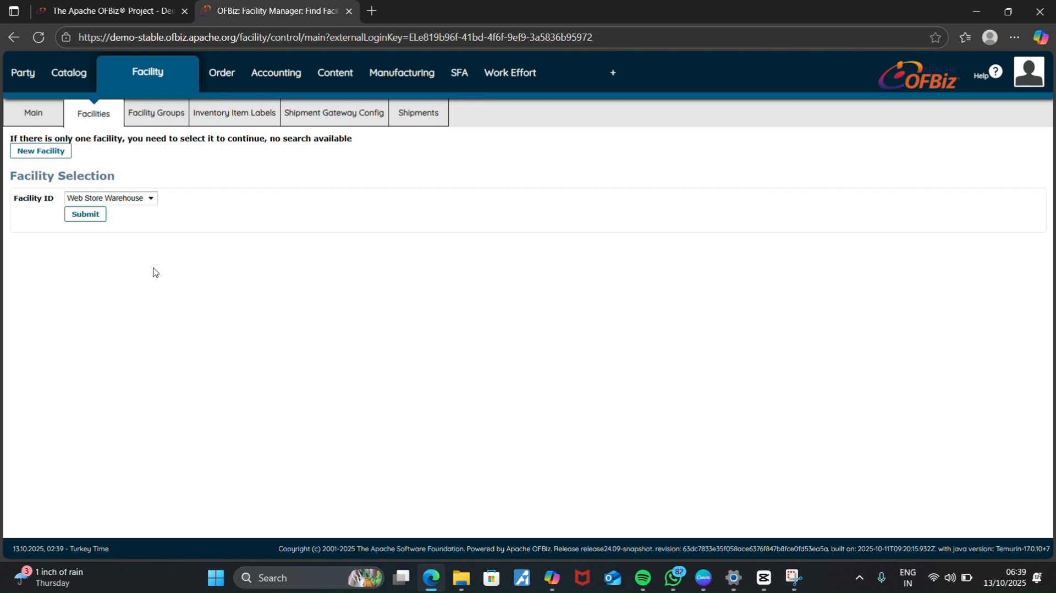
left_click(143, 128)
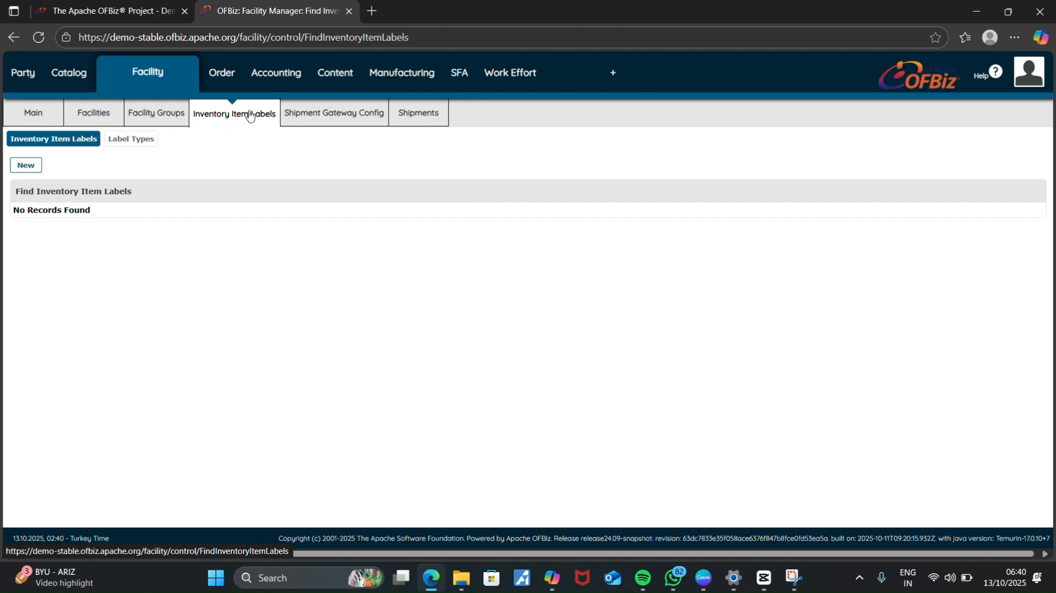
left_click(329, 123)
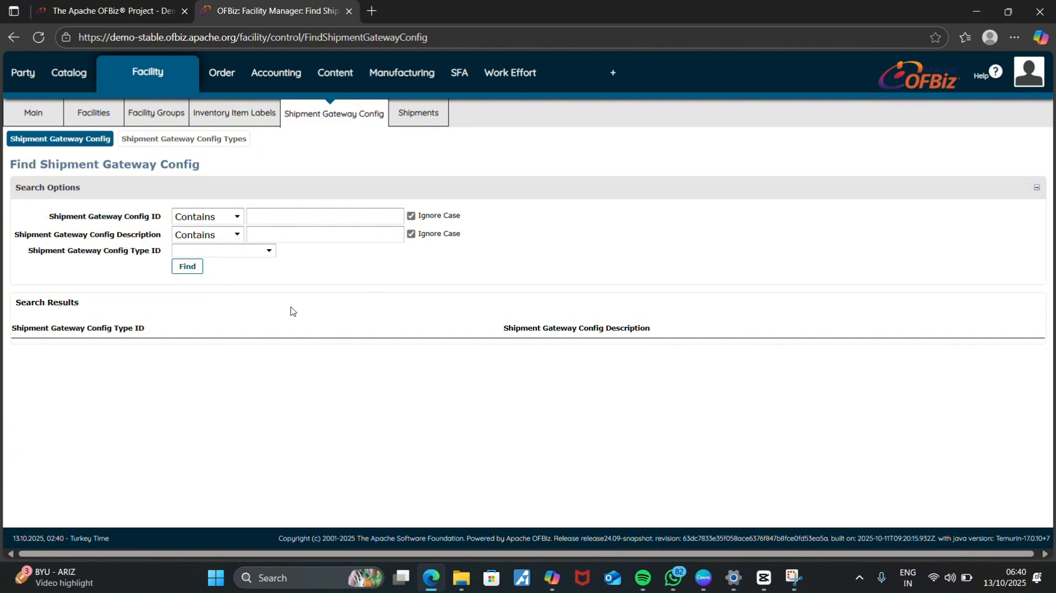
left_click(169, 144)
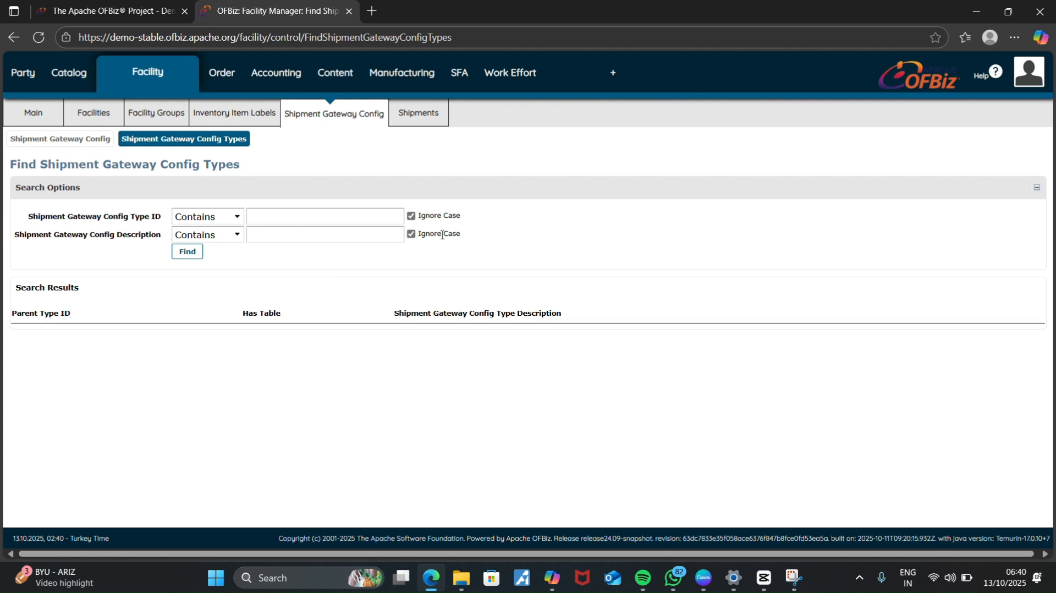
Open the facility shipments search, look through the blank new shipment form, and return without creating a shipment.
left_click(413, 113)
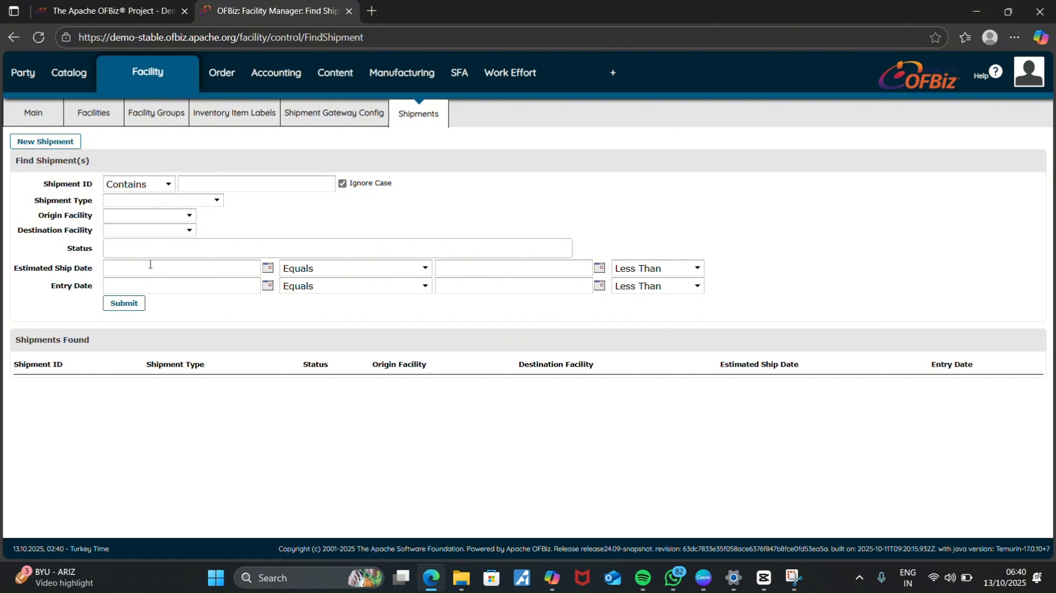
left_click(18, 143)
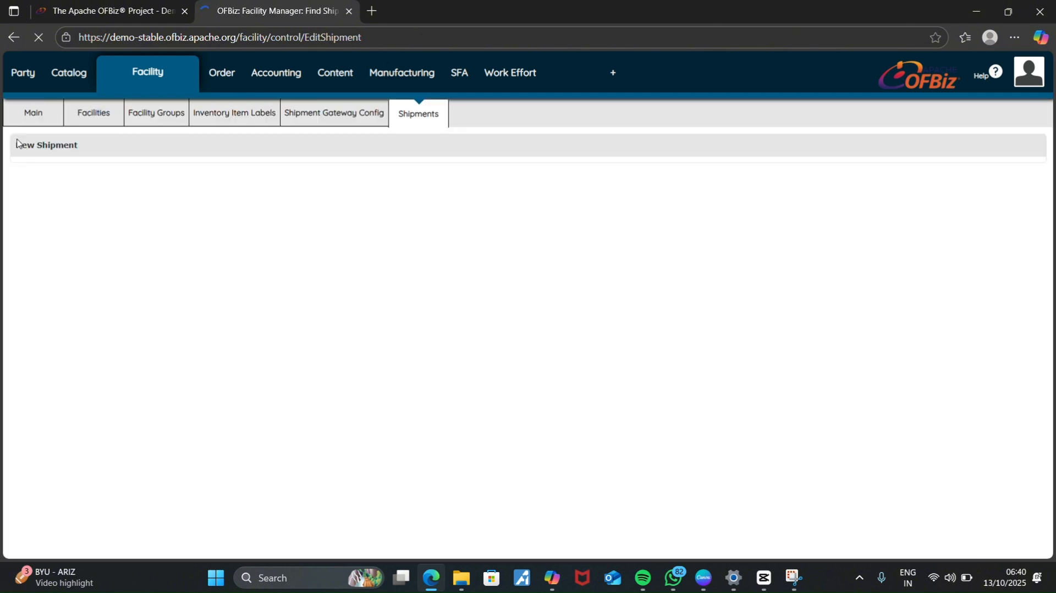
scroll(258, 204, "down", 2)
scroll(247, 225, "up", 2)
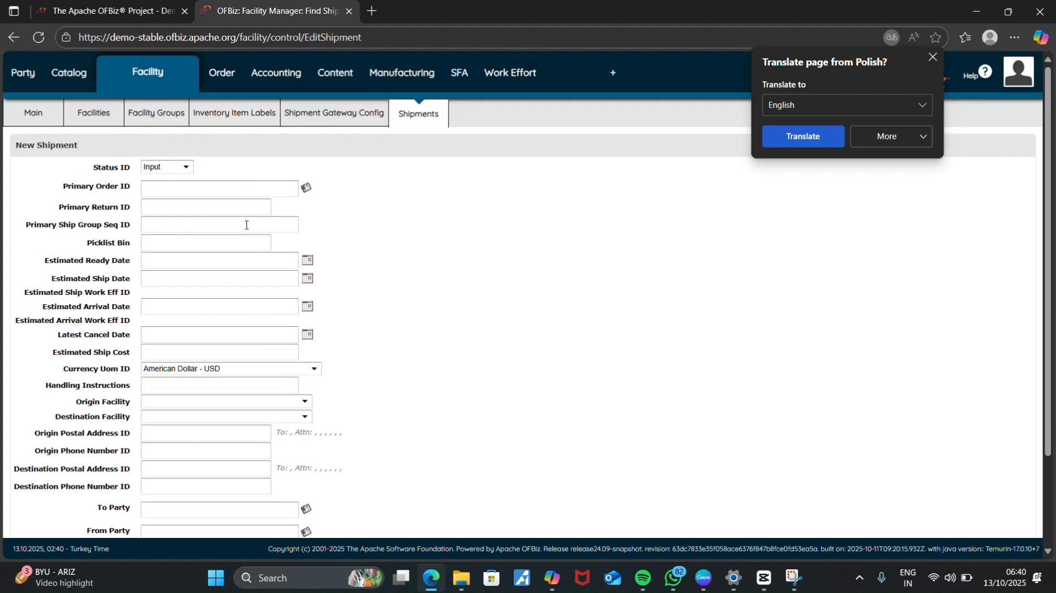
scroll(181, 296, "down", 2)
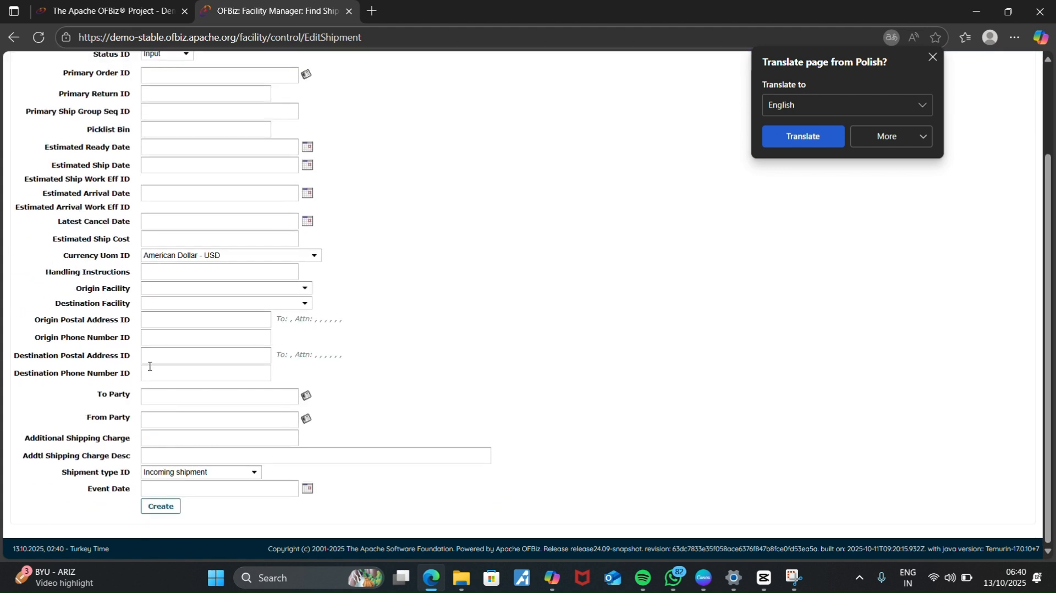
scroll(149, 367, "up", 4)
left_click(15, 38)
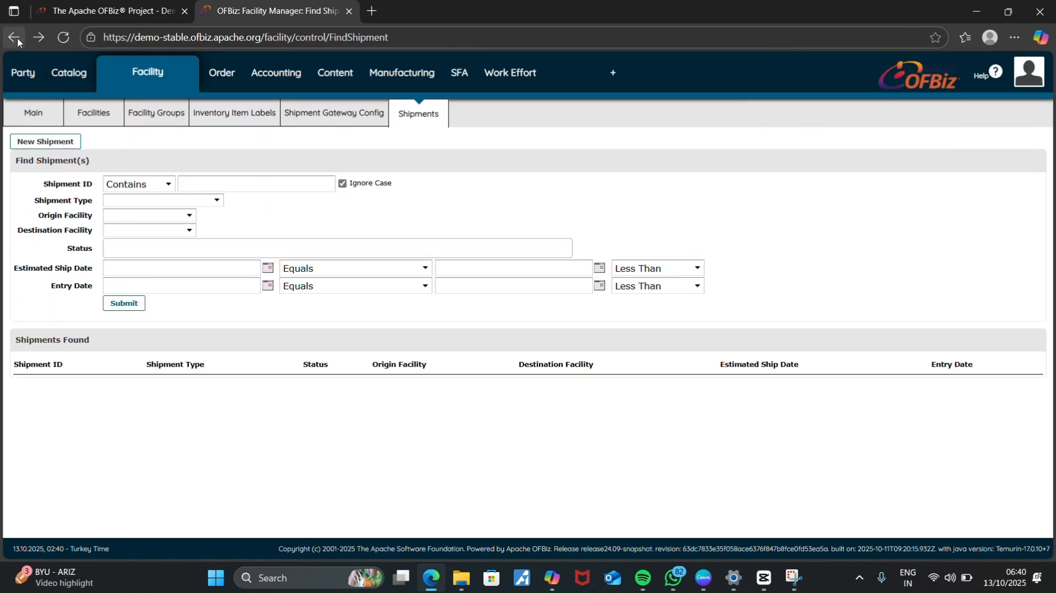
Go to the Order module and view its Requests, Quotes, Order List and Find Orders pages.
left_click(229, 59)
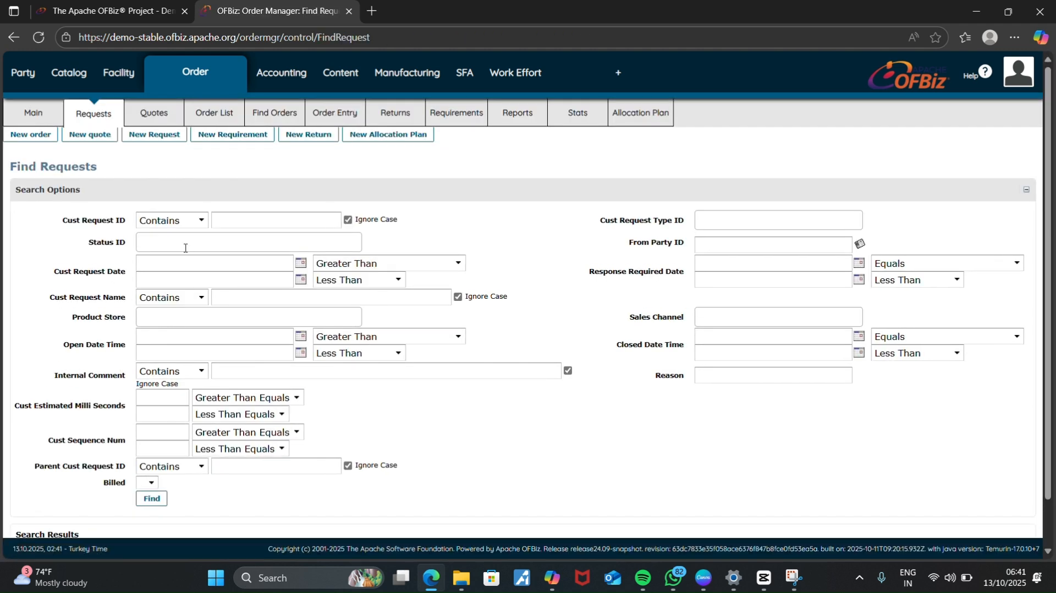
scroll(174, 221, "down", 1)
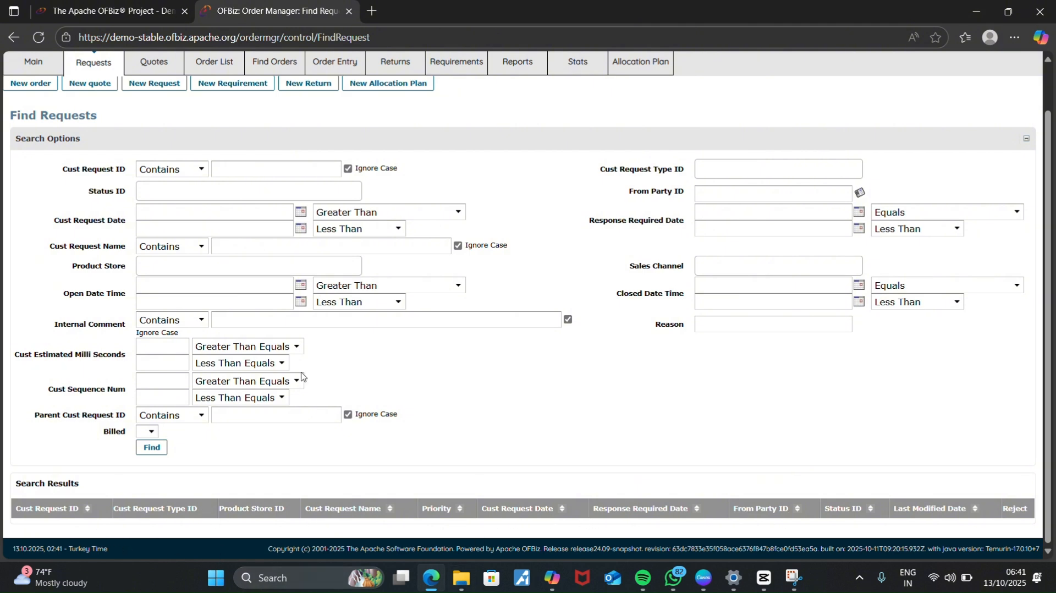
scroll(110, 138, "up", 1)
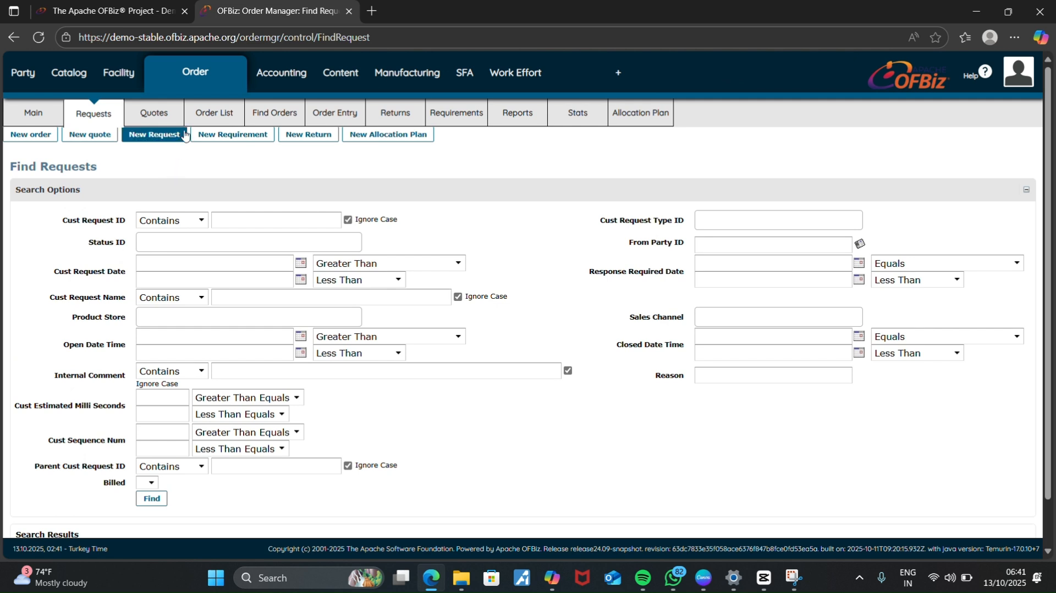
left_click(155, 117)
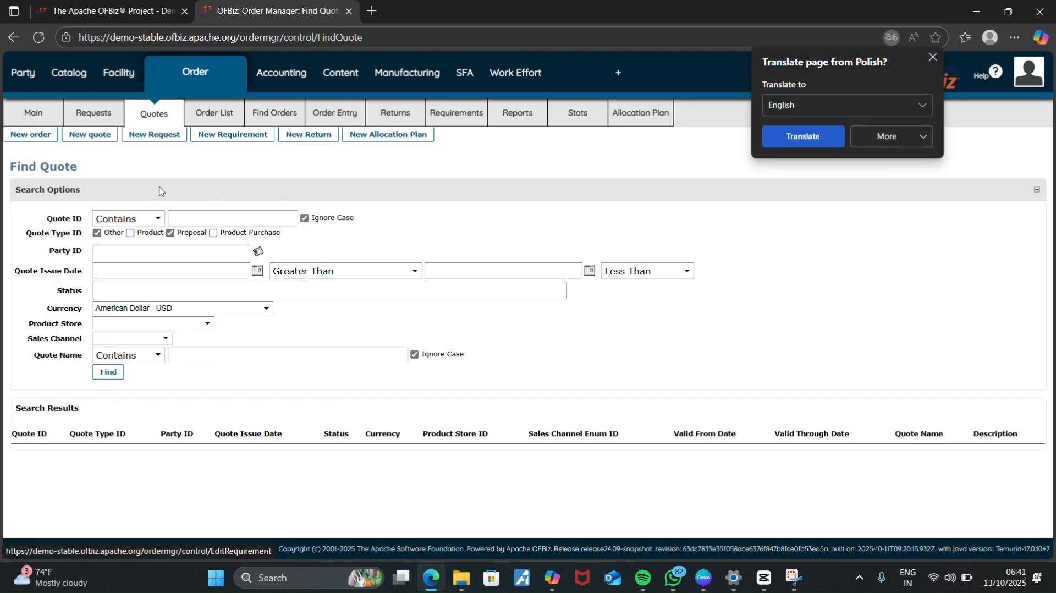
left_click(211, 113)
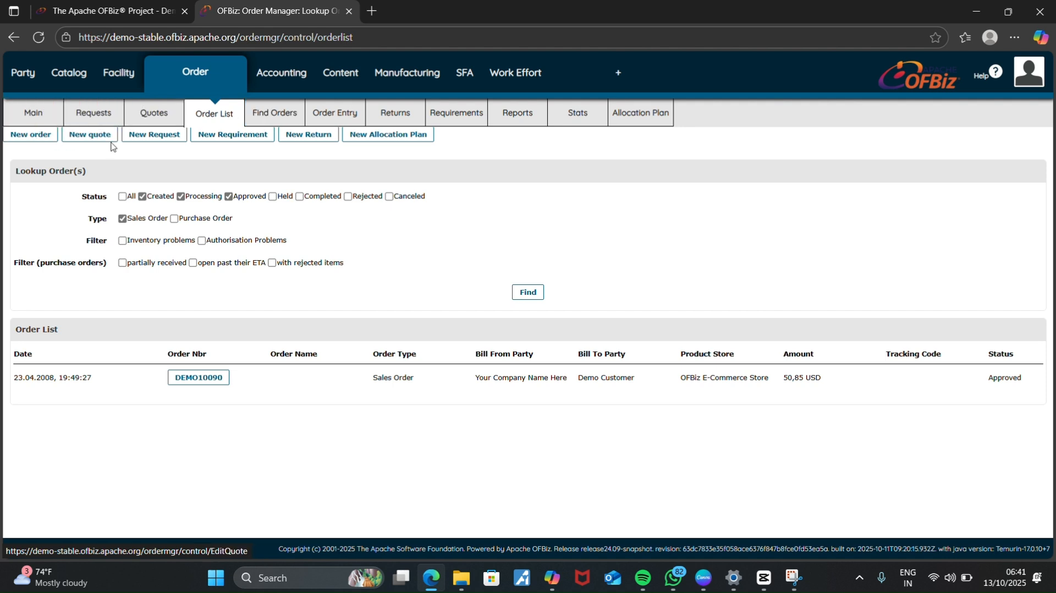
left_click(282, 119)
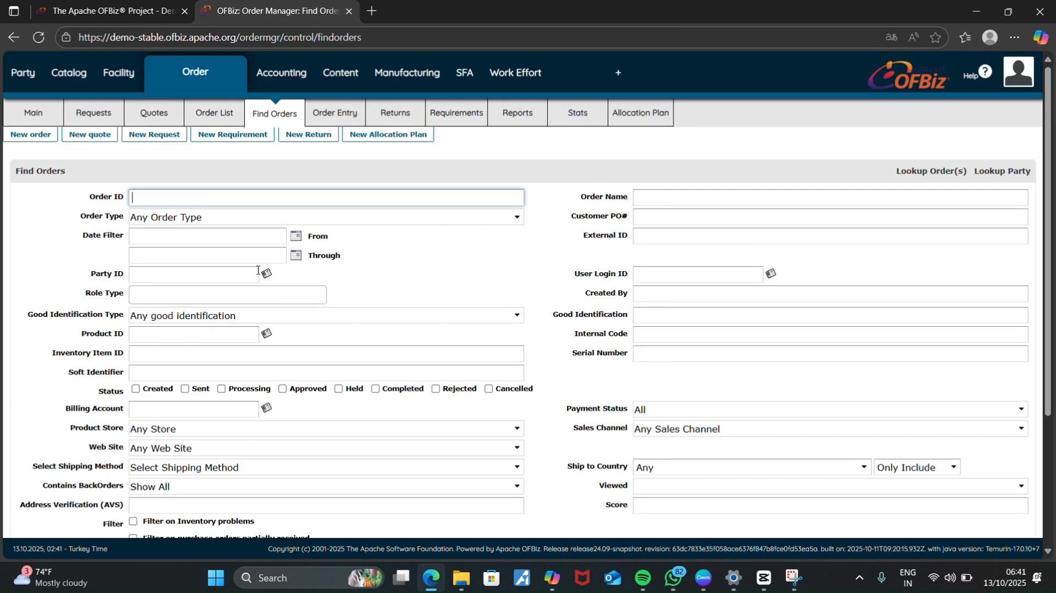
Review the full Find Orders form, and go to the Accounting module to view its main, Invoices, Payments and Payment Group pages.
scroll(139, 387, "down", 3)
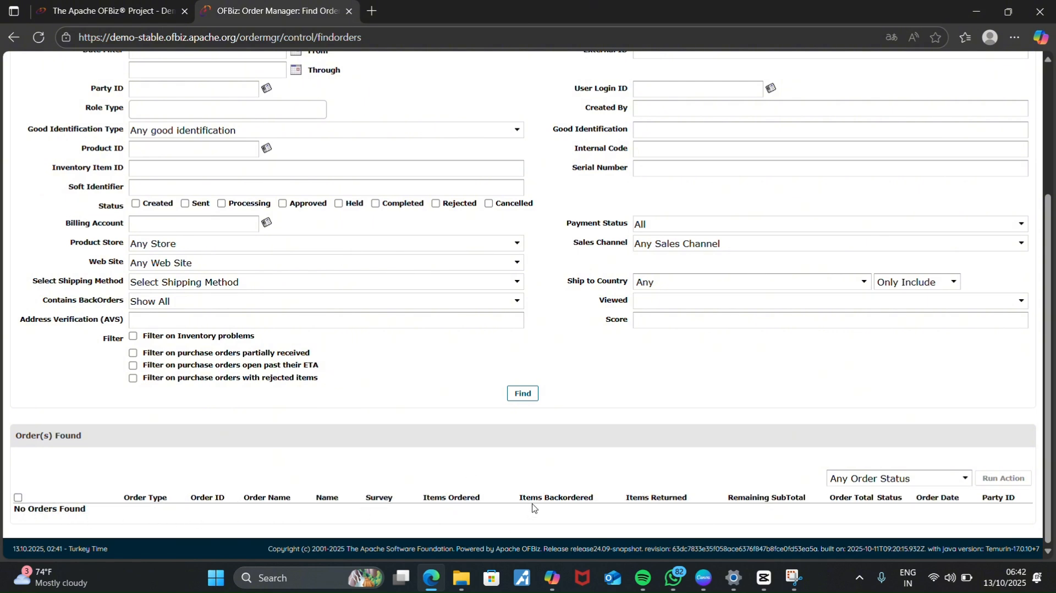
scroll(534, 429, "up", 3)
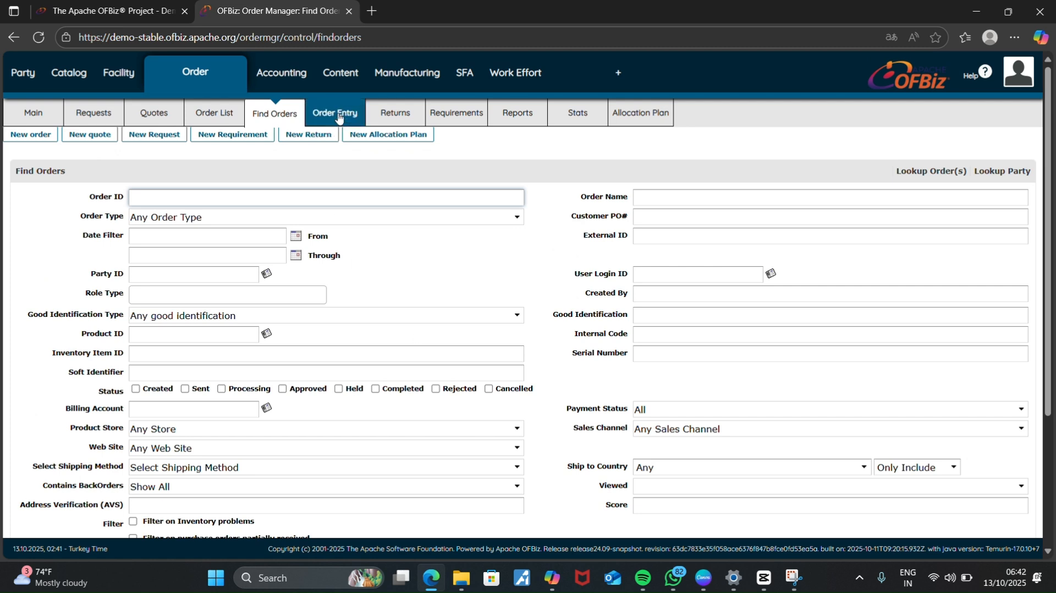
left_click(274, 89)
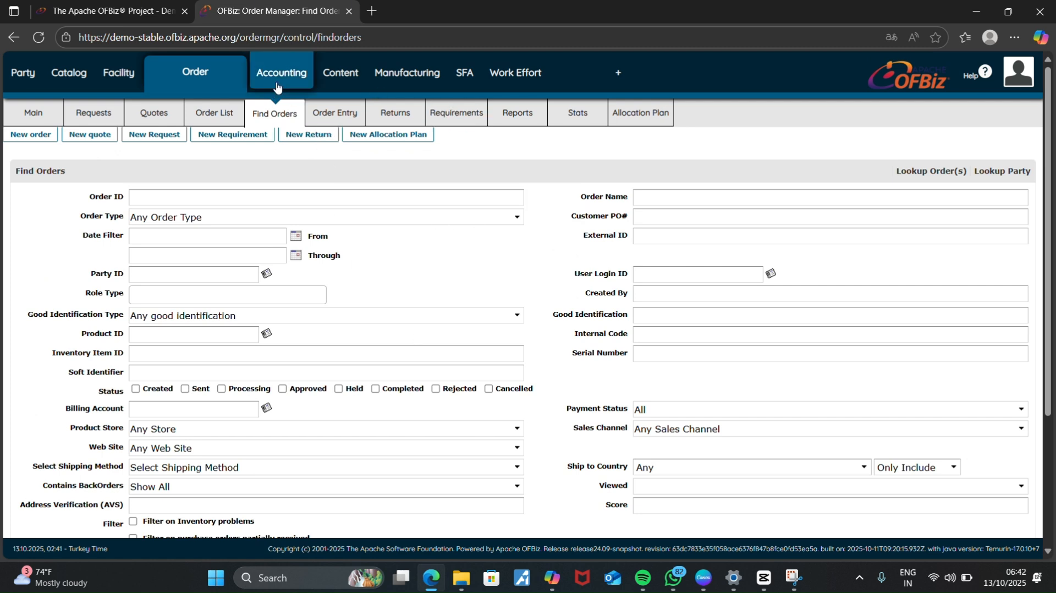
left_click(277, 80)
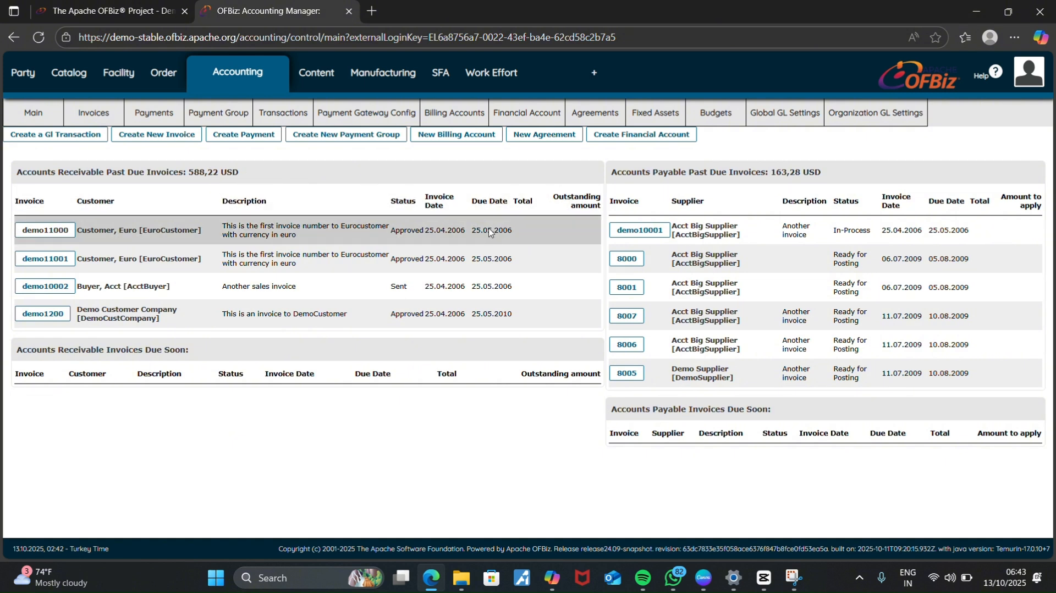
left_click(108, 116)
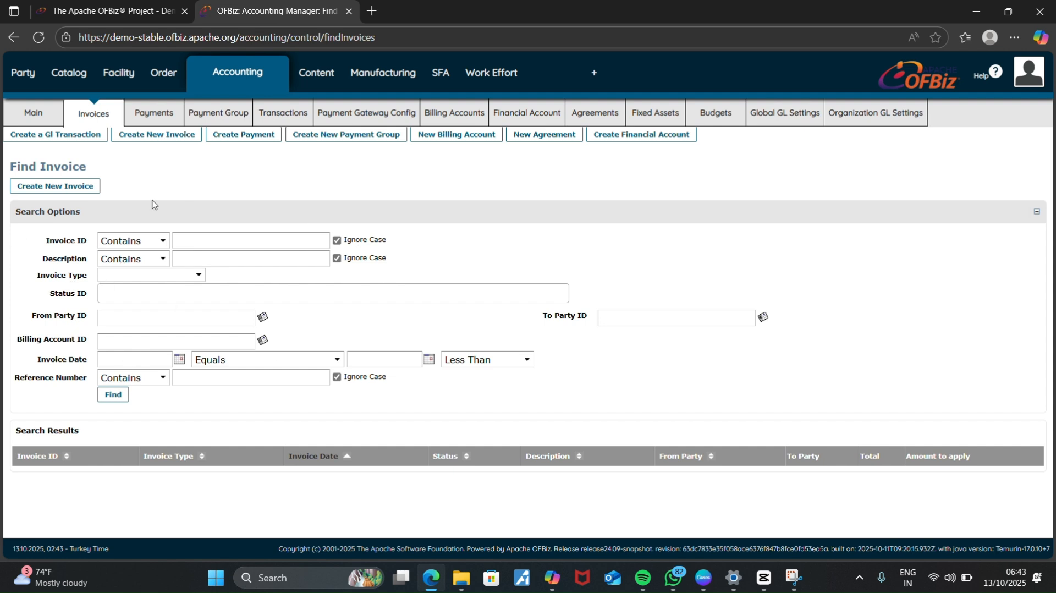
left_click(154, 113)
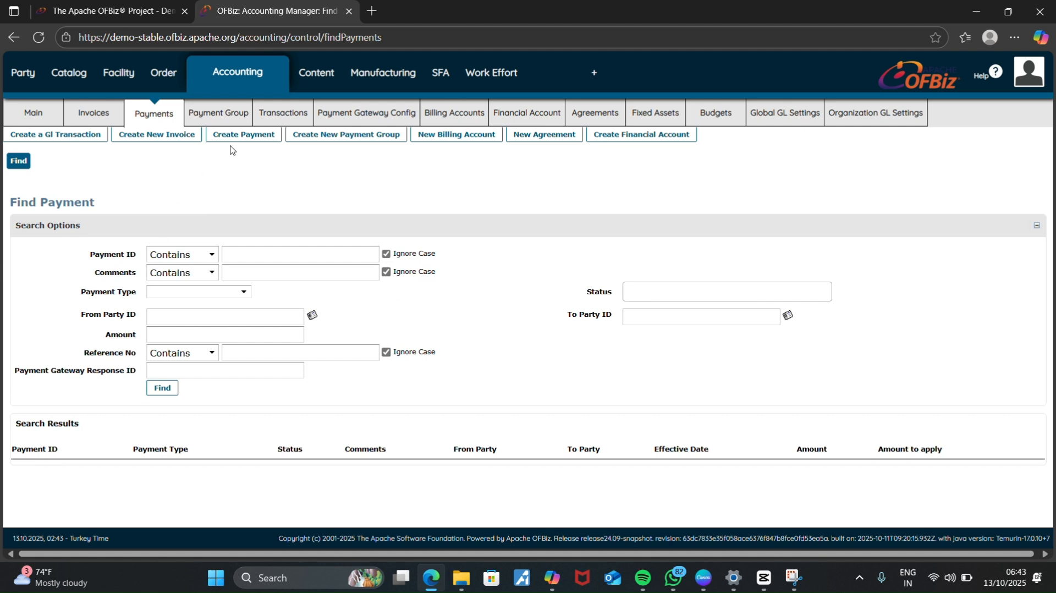
left_click(247, 123)
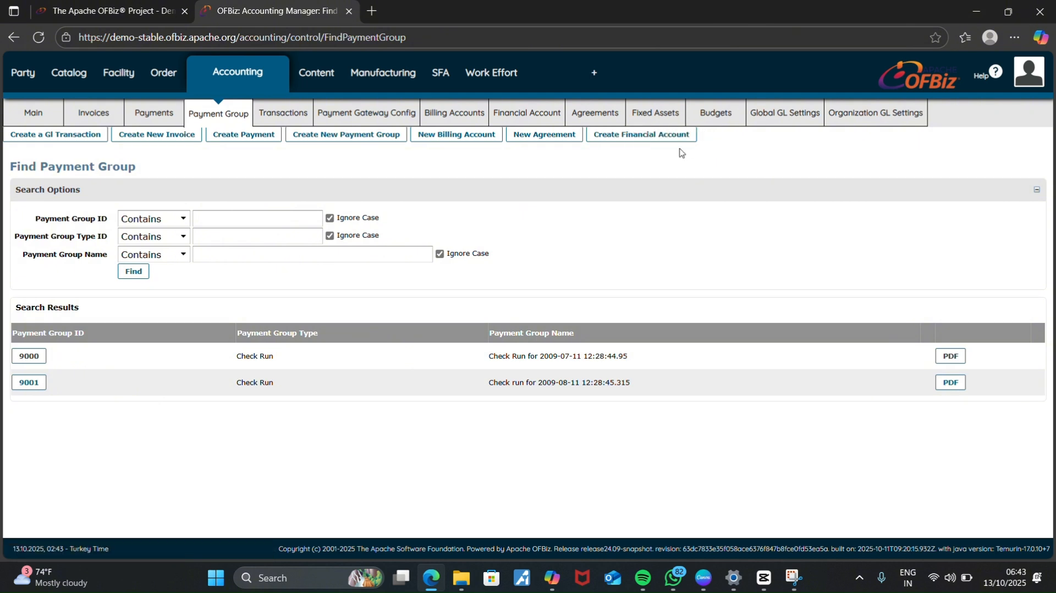
Go to the Content module and view its WebSites, Survey, Forum, Blog, Content, DataResource and Content Setup pages.
left_click(319, 81)
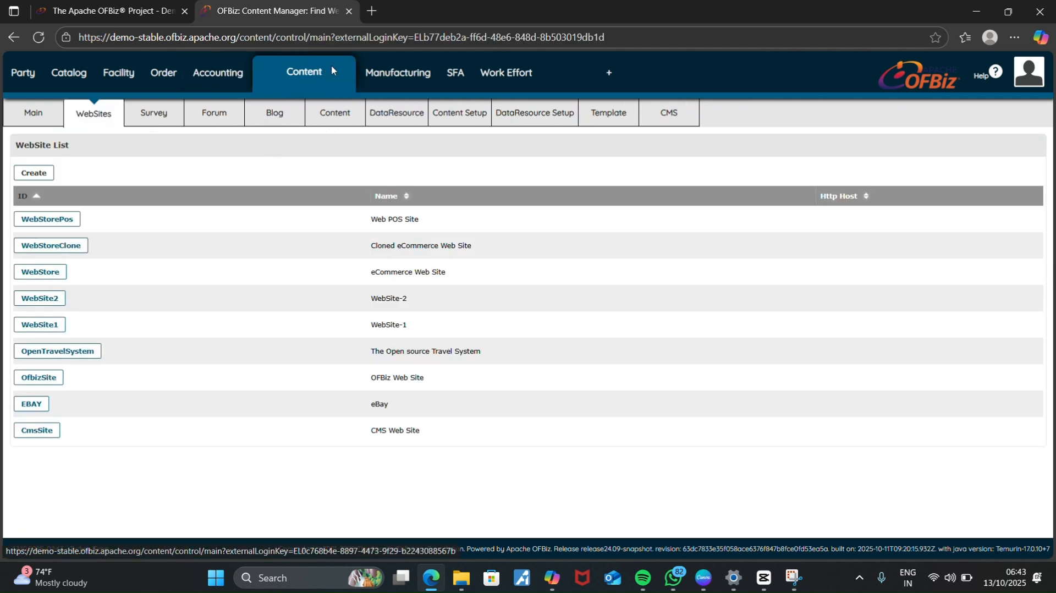
left_click(329, 69)
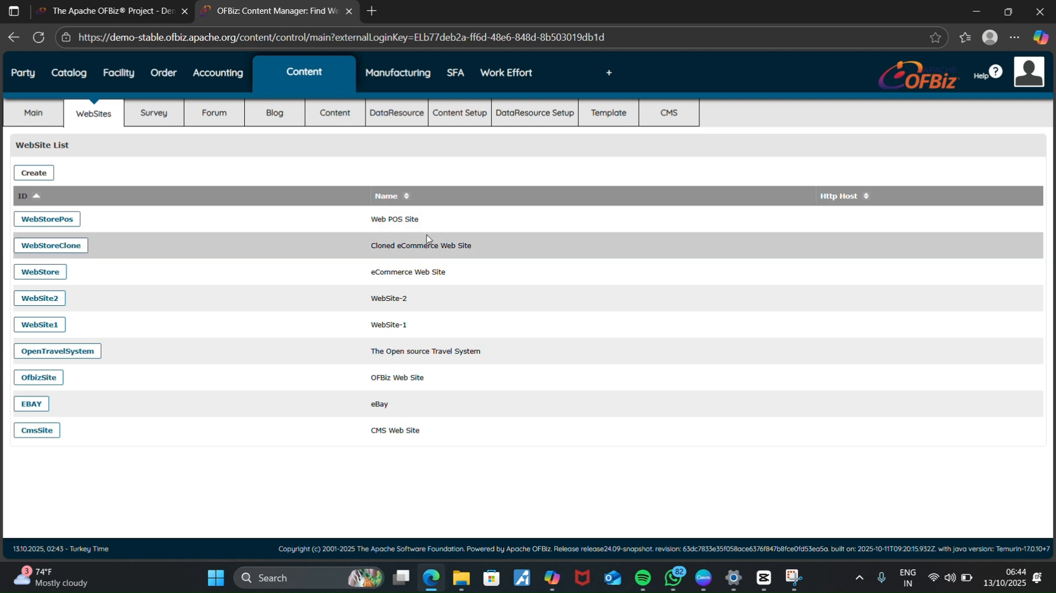
left_click(151, 122)
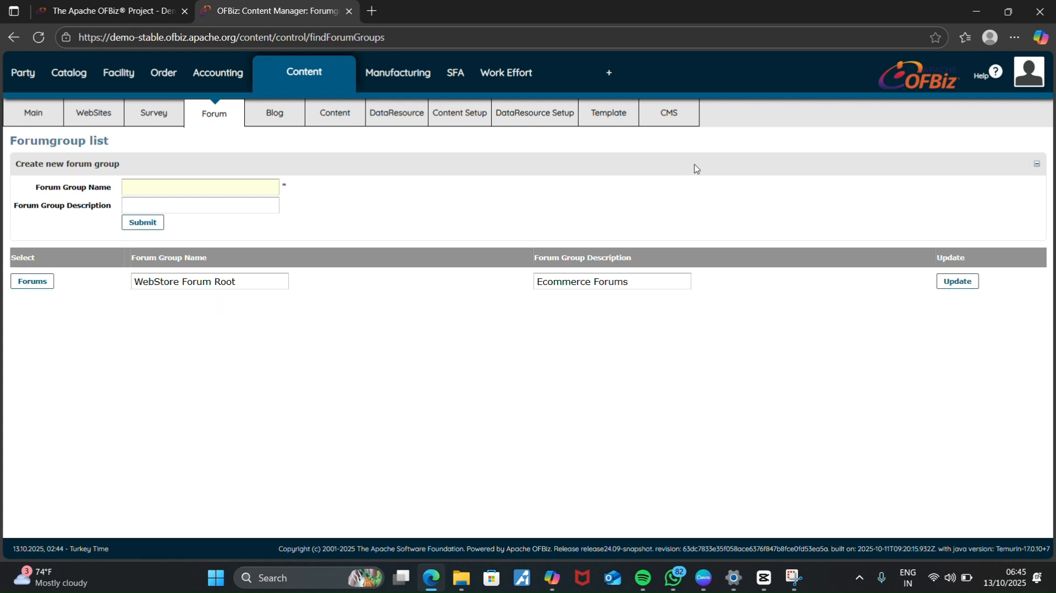
left_click(280, 115)
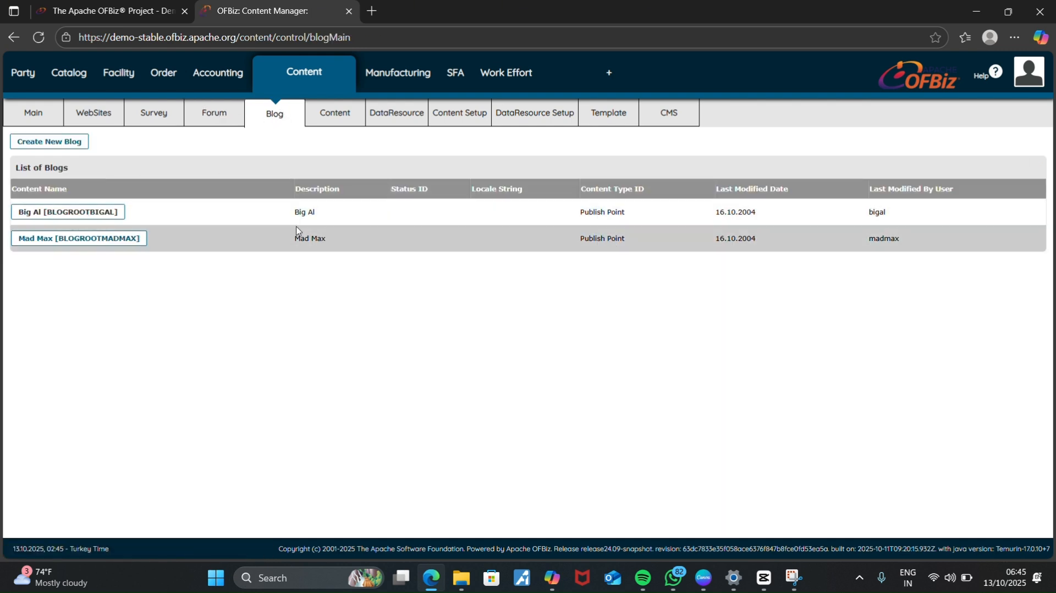
left_click(352, 121)
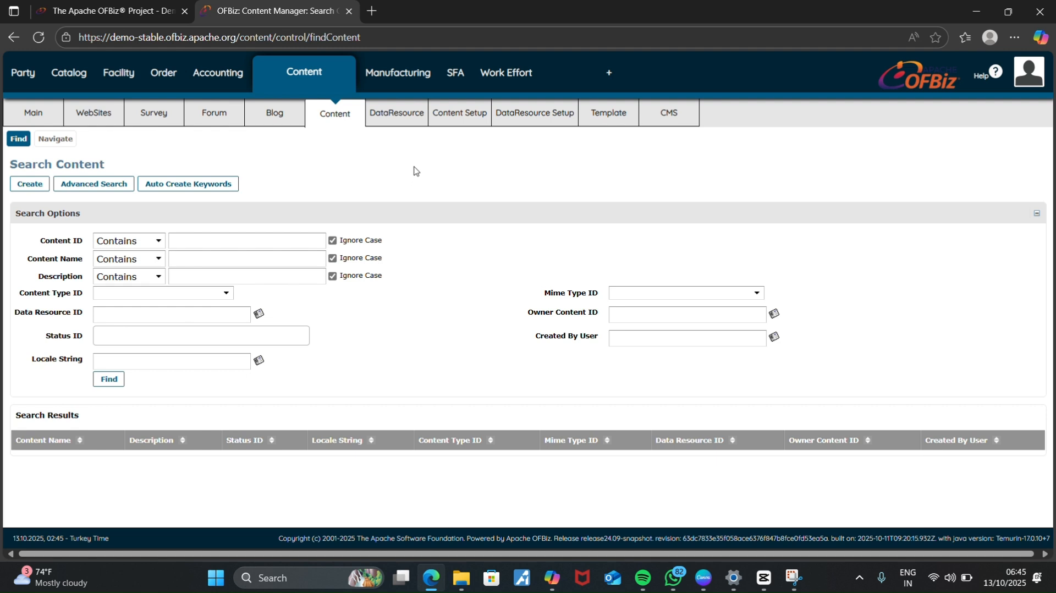
left_click(402, 118)
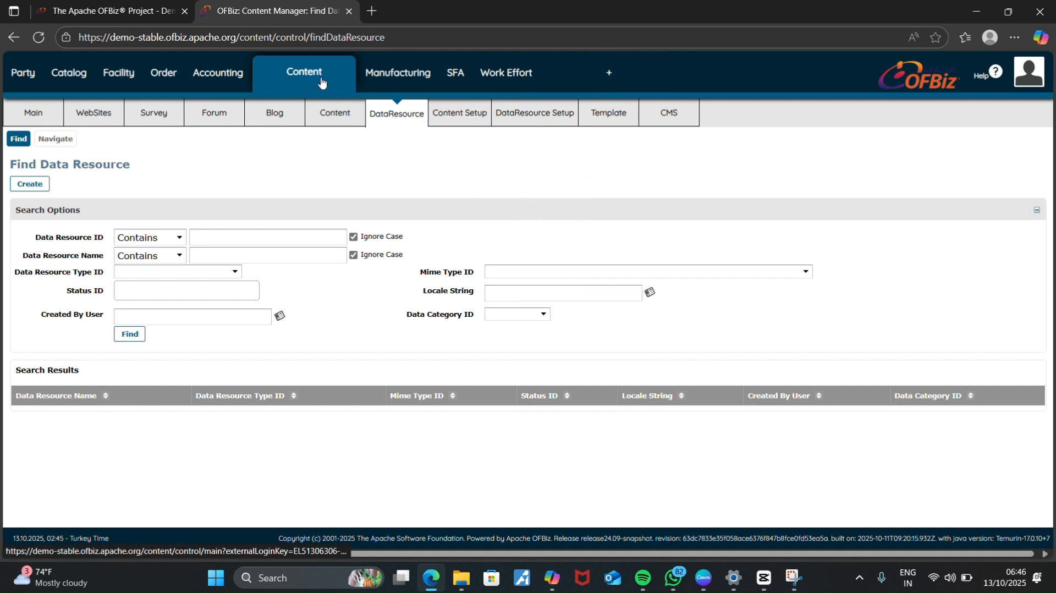
left_click(441, 123)
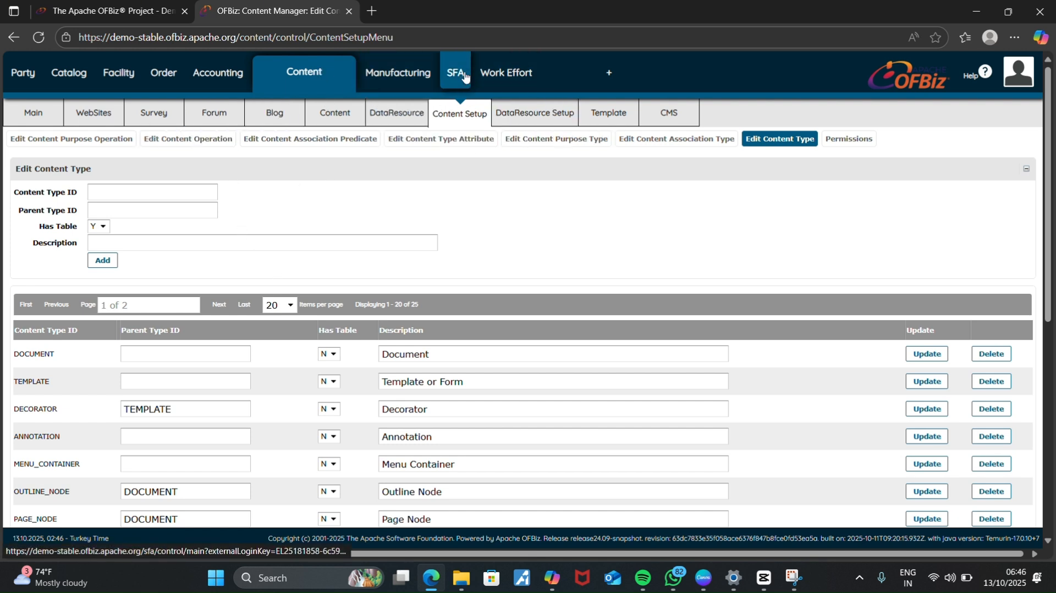
Go to the Manufacturing module and view the blank new production run, new routing and new routing task forms.
left_click(401, 74)
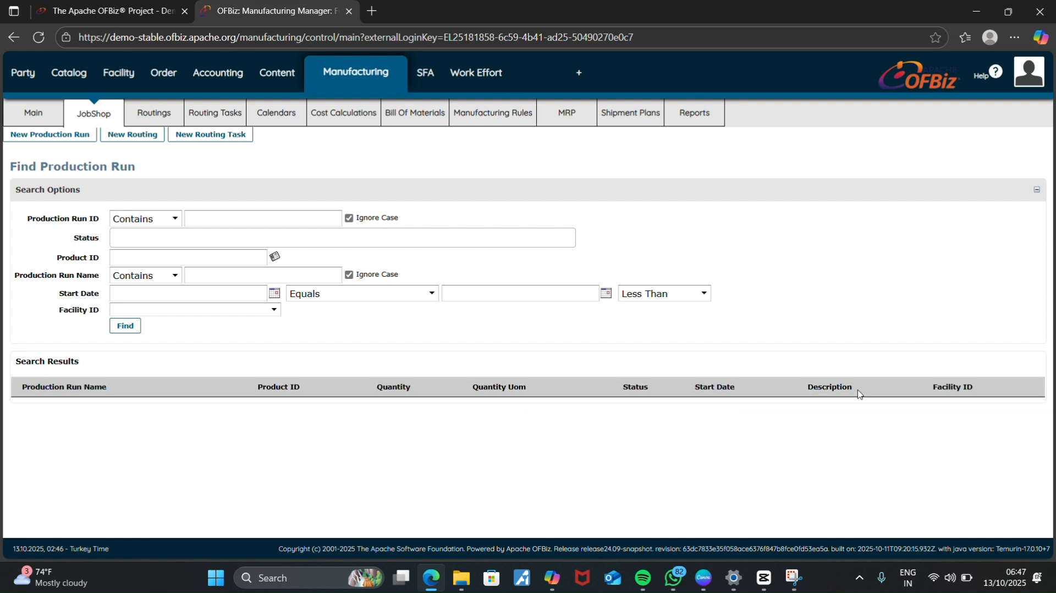
left_click(35, 142)
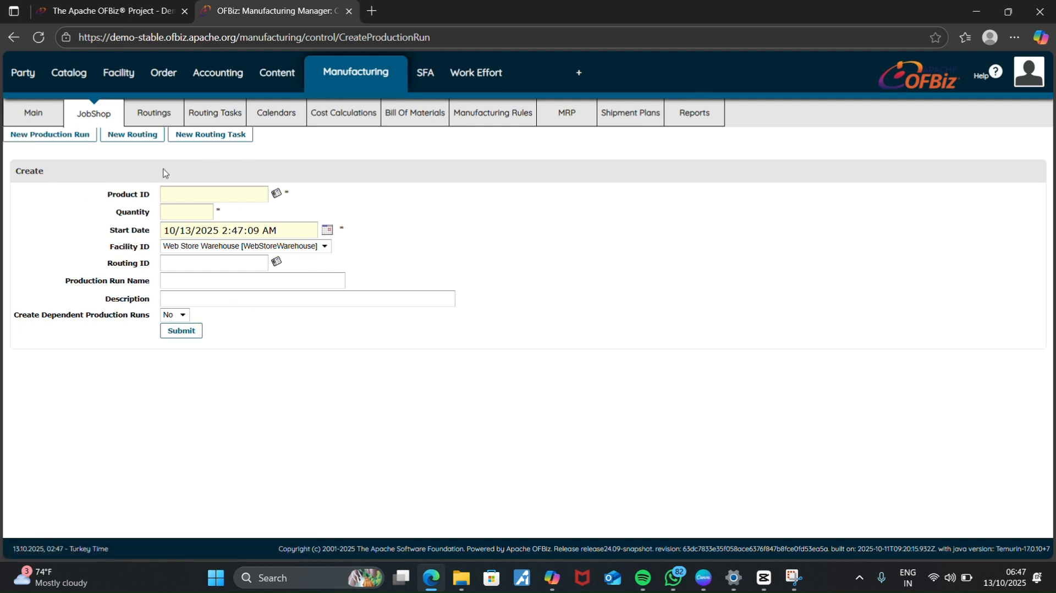
left_click(155, 139)
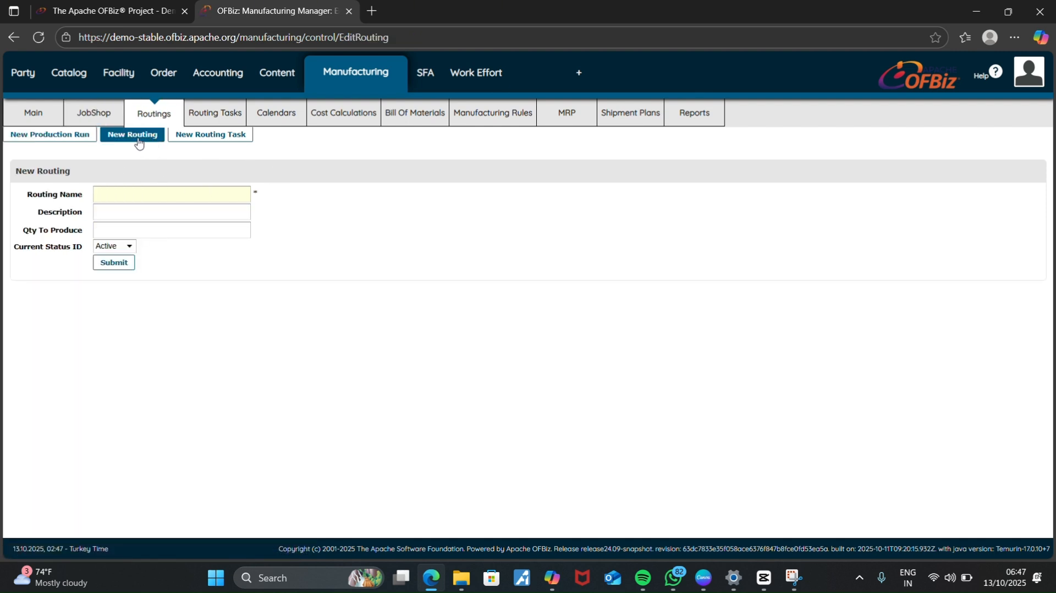
left_click(204, 141)
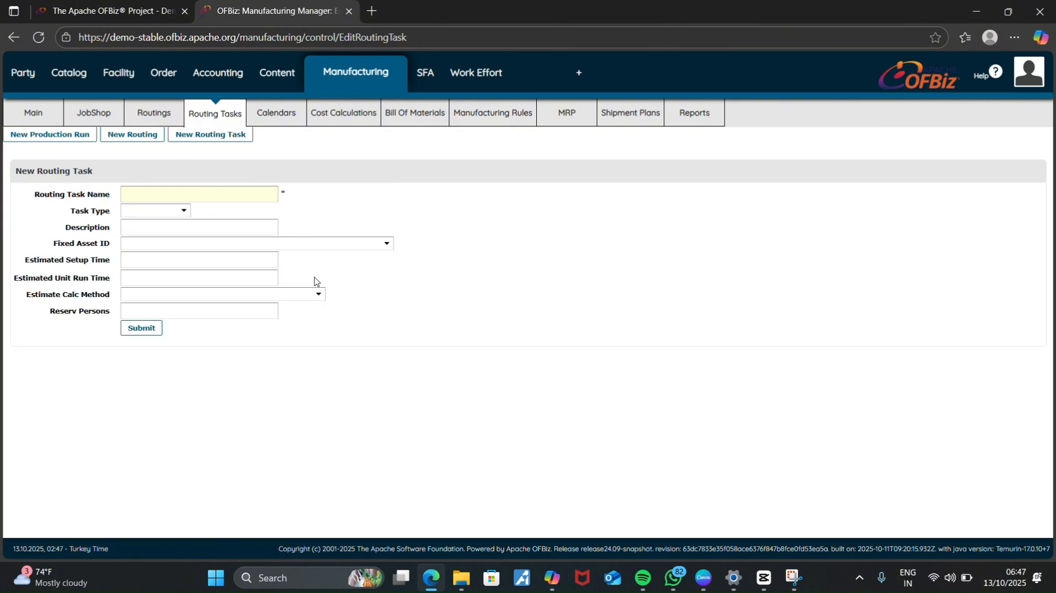
Go to the SFA module and view its Accounts, Contacts and Leads pages, including the full list of leads.
left_click(426, 73)
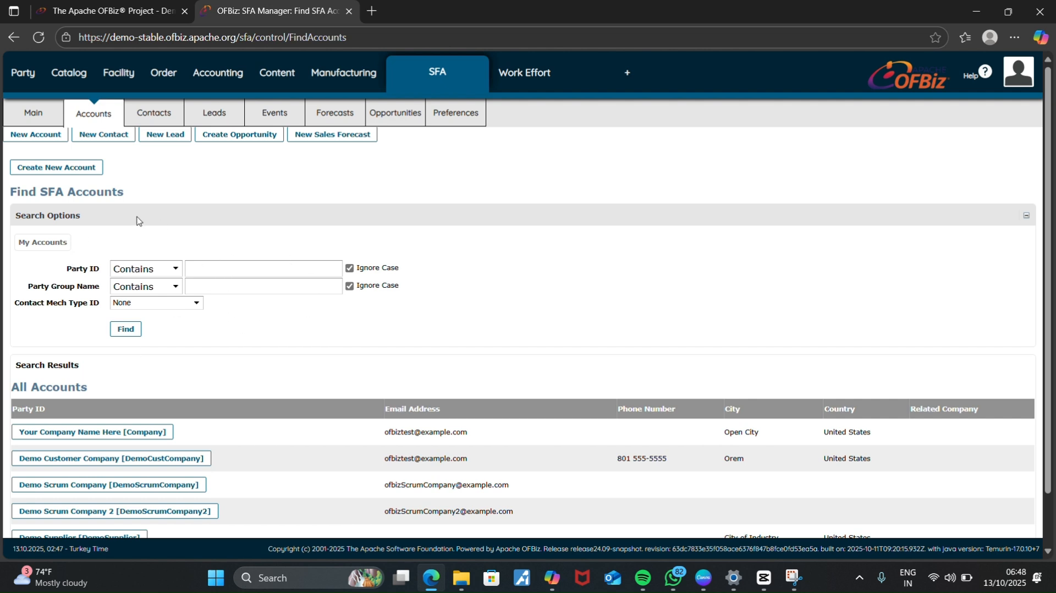
left_click(155, 120)
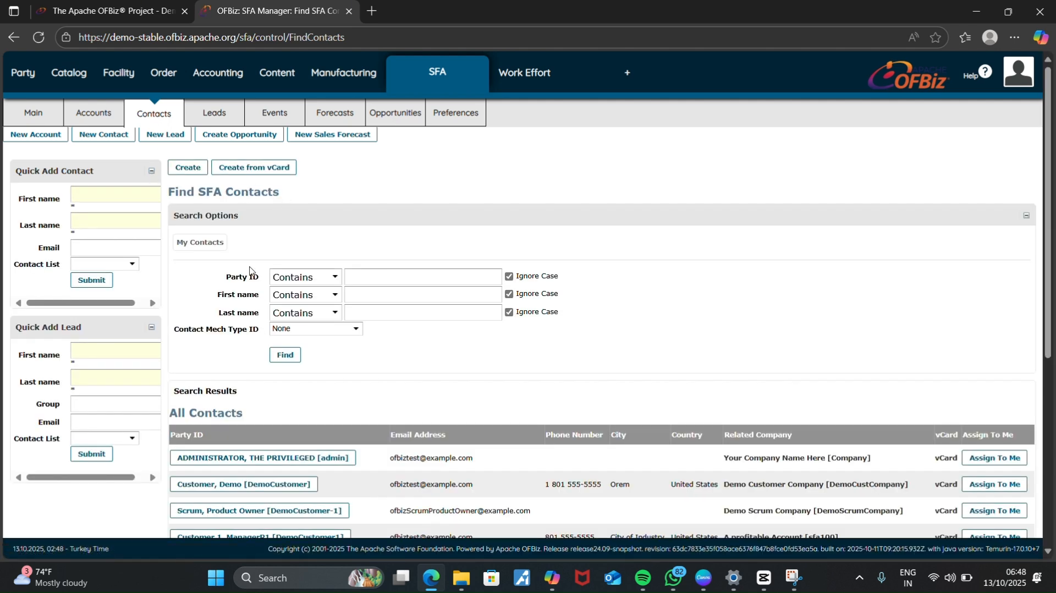
left_click(218, 127)
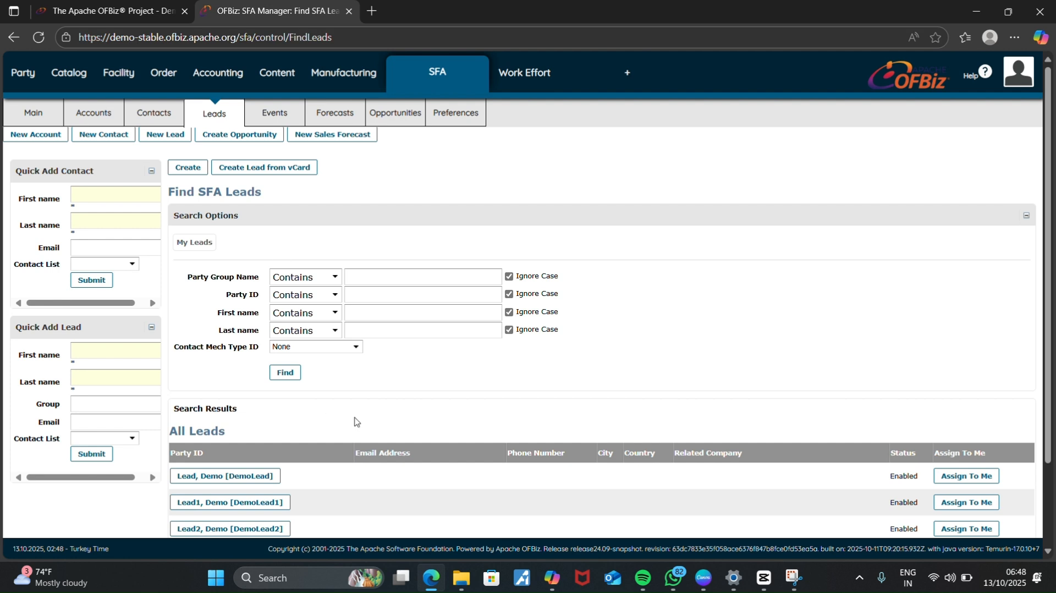
scroll(330, 423, "down", 2)
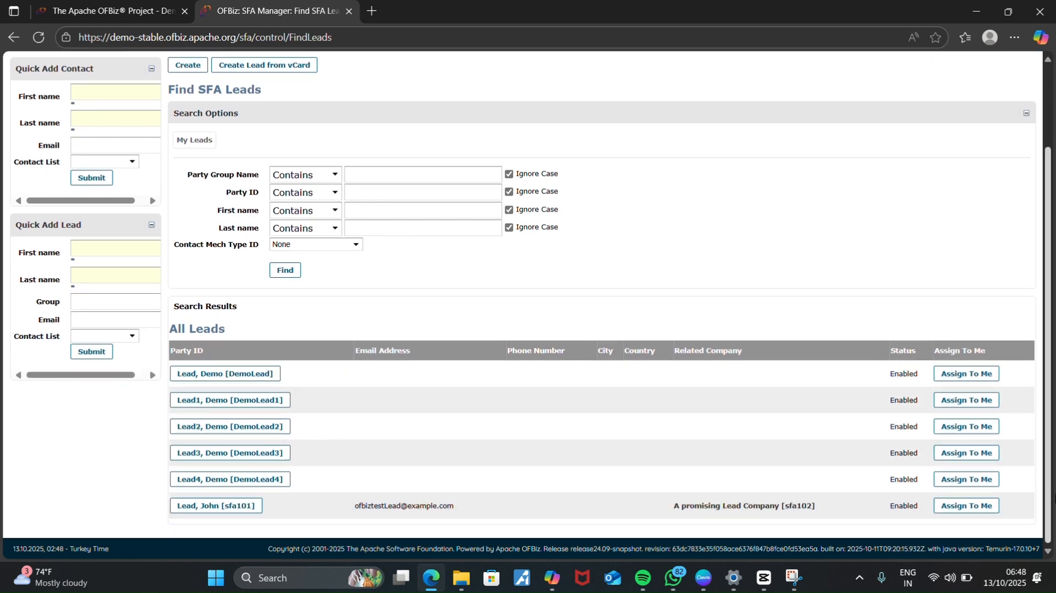
scroll(506, 403, "up", 1)
scroll(504, 394, "up", 1)
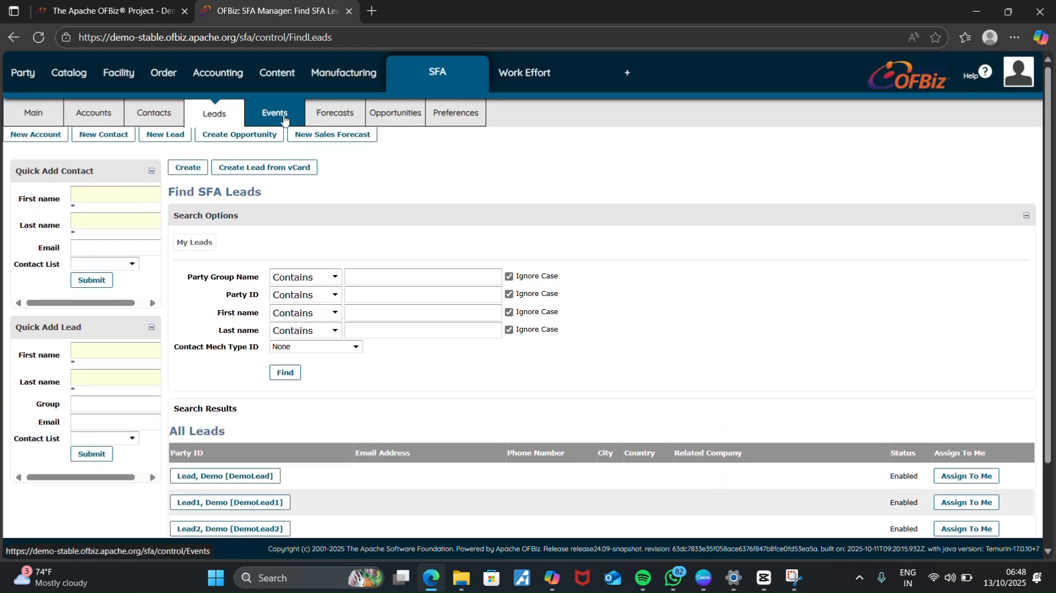
View the SFA Events page and inspect the blank calendar event form and its priority choices without selecting one.
left_click(285, 120)
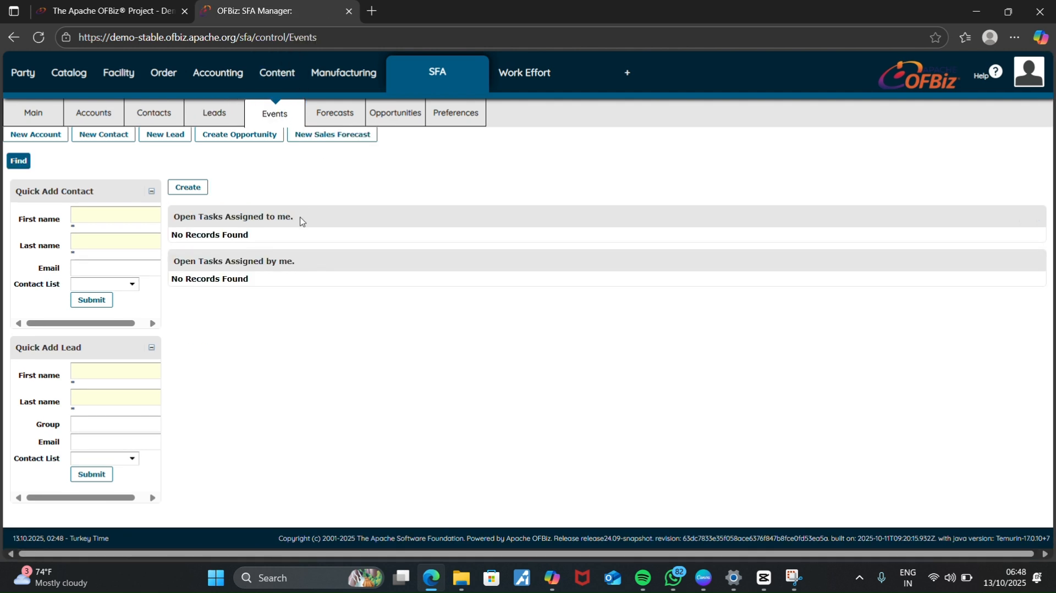
left_click(194, 197)
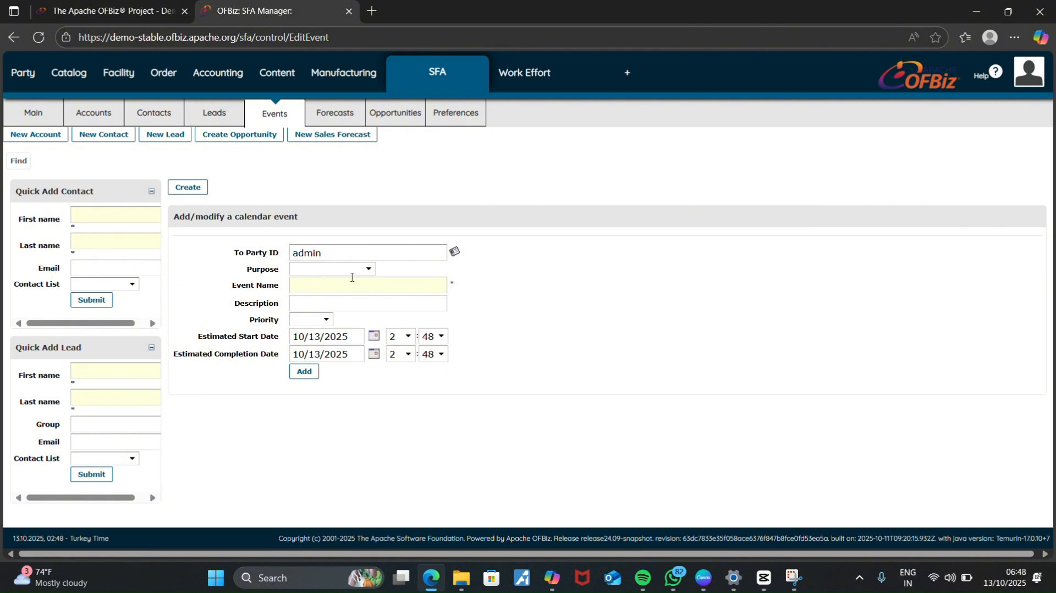
left_click(329, 321)
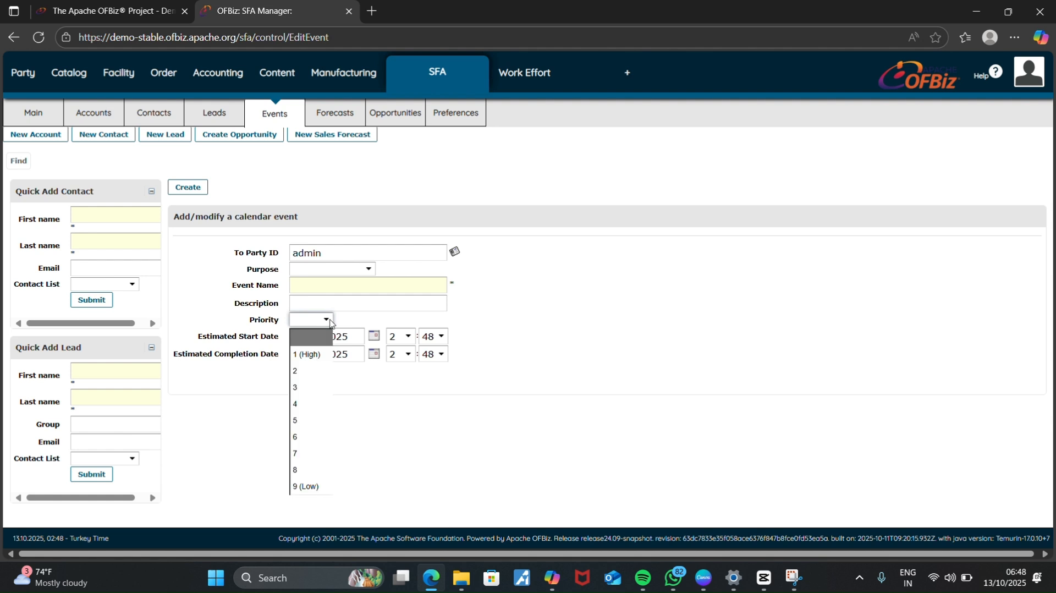
left_click(331, 323)
left_click(332, 323)
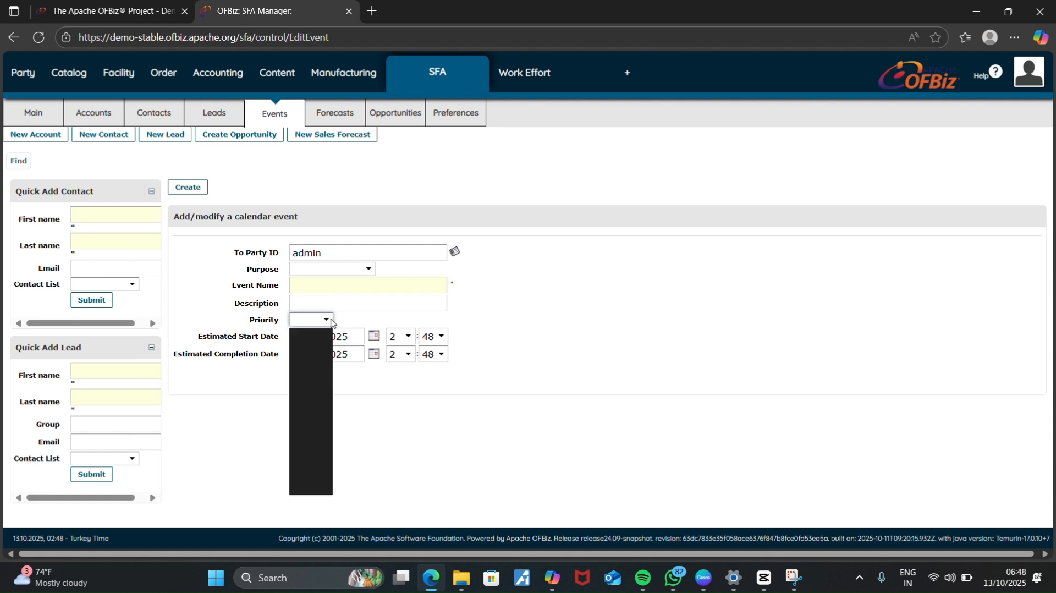
left_click(333, 324)
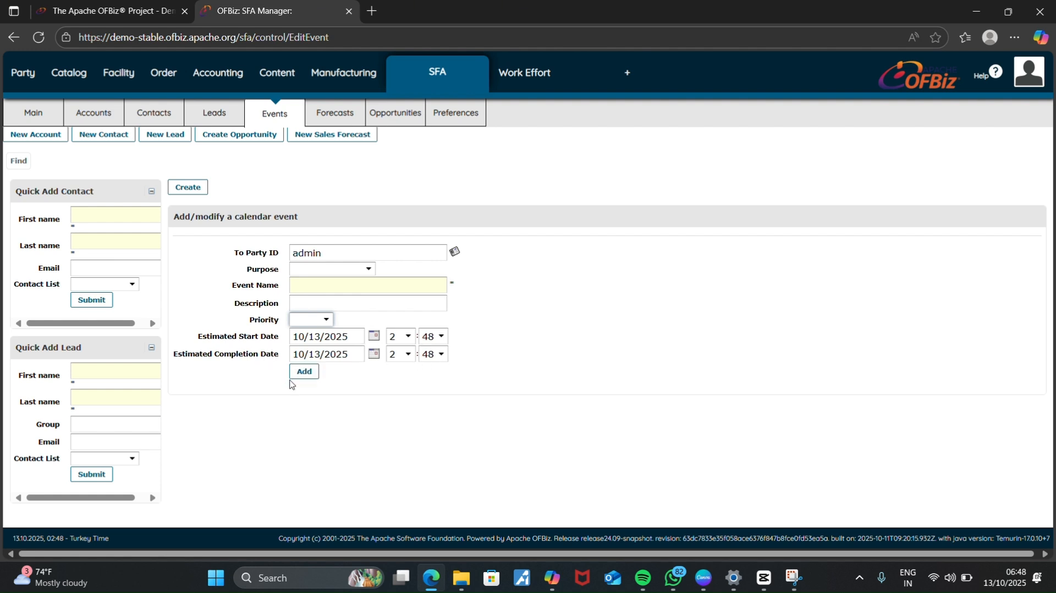
View the SFA Forecasts page, examining its sales forecast search options and the results table.
left_click(332, 113)
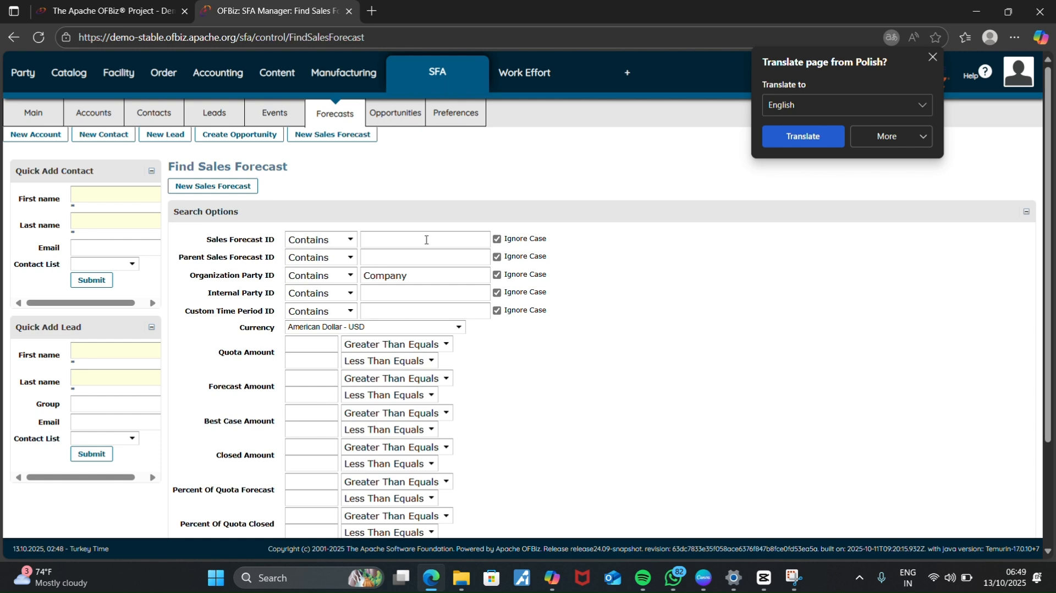
scroll(344, 246, "down", 2)
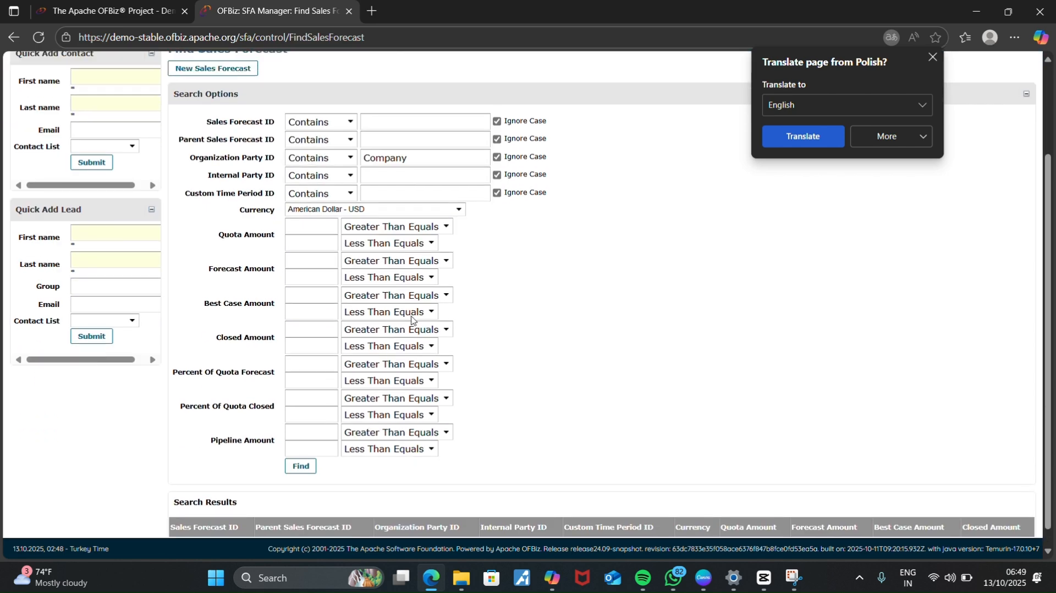
scroll(363, 292, "up", 2)
scroll(376, 336, "down", 2)
scroll(376, 335, "up", 2)
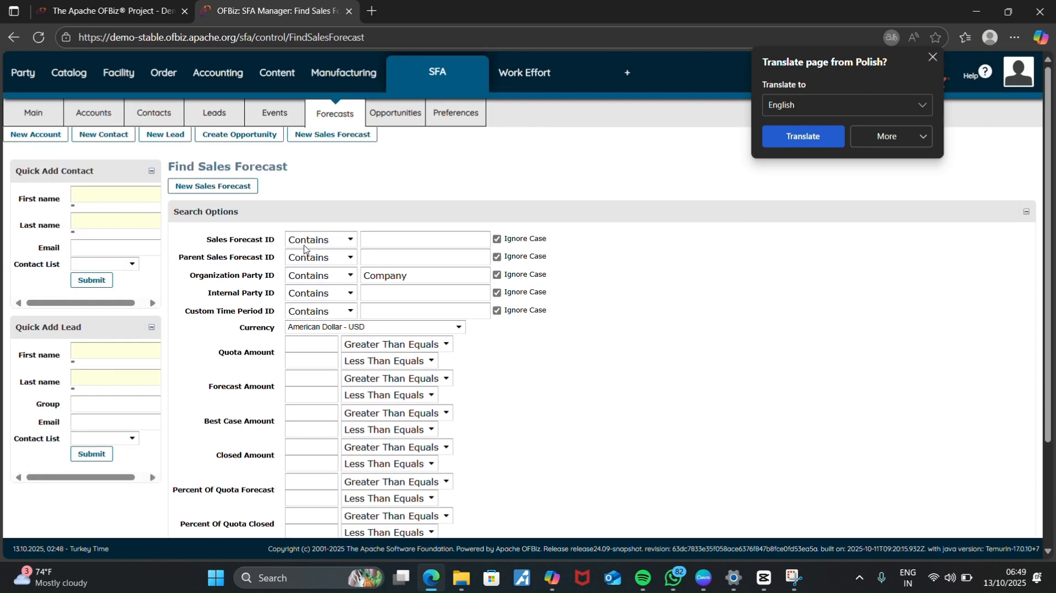
scroll(385, 367, "down", 2)
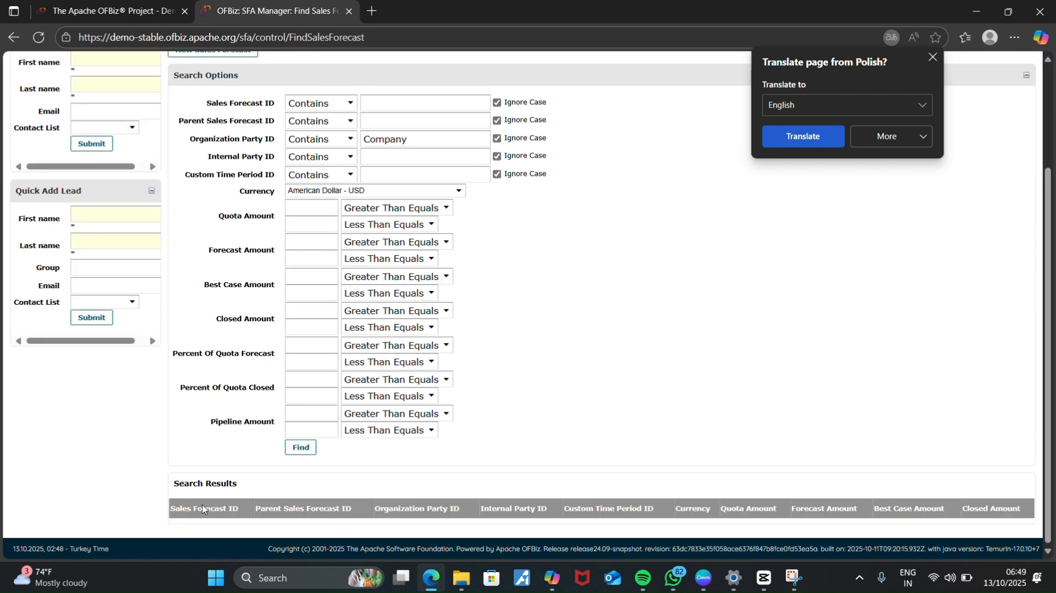
scroll(579, 516, "up", 3)
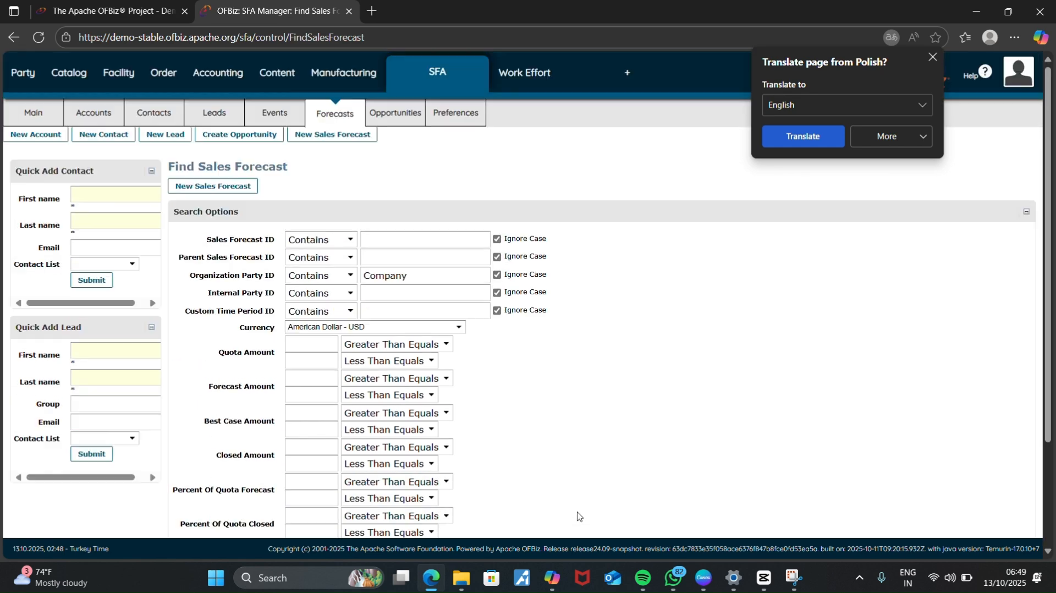
View the blank new sales forecast form and browse its currency choices without selecting one.
left_click(231, 184)
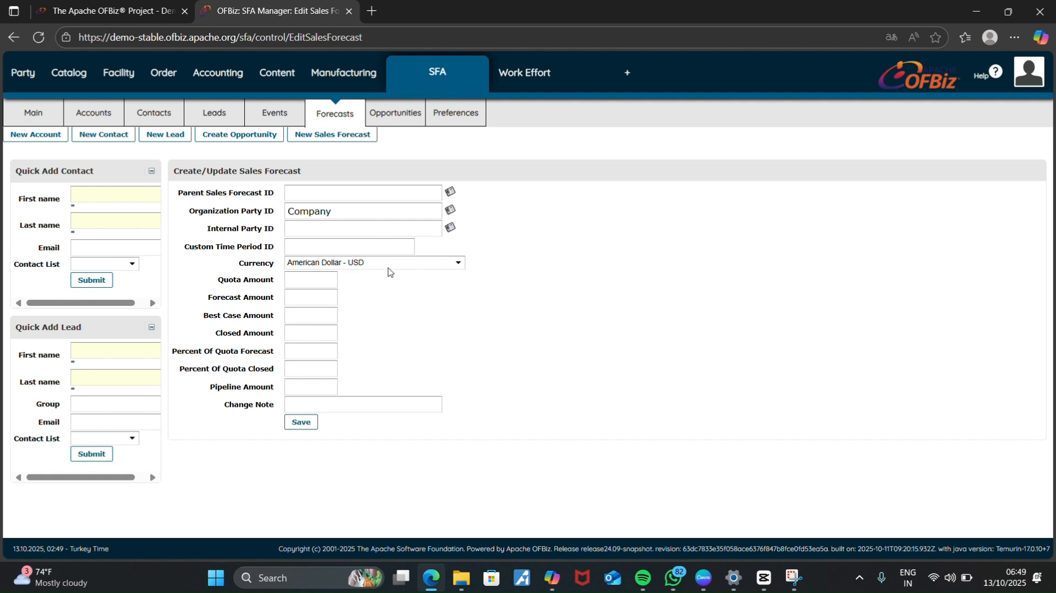
left_click(458, 264)
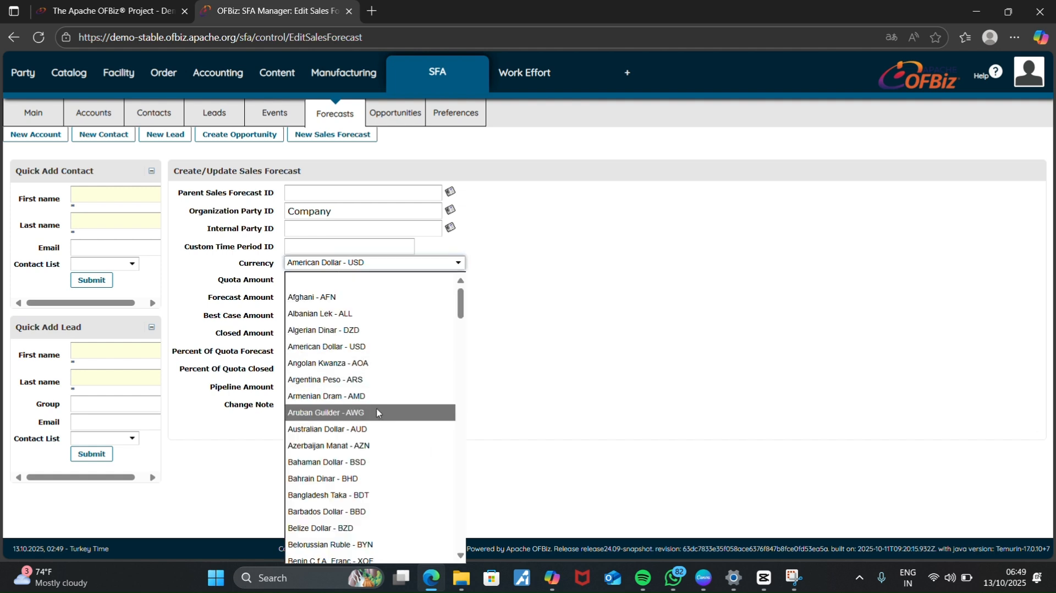
scroll(399, 379, "down", 6)
scroll(399, 380, "down", 4)
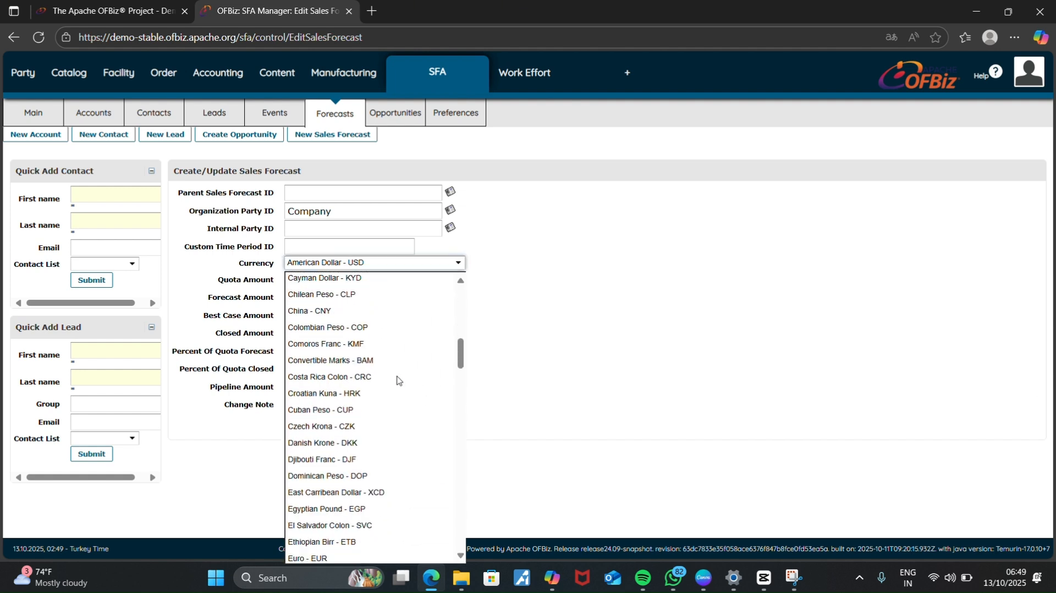
scroll(399, 379, "up", 2)
scroll(399, 380, "down", 6)
scroll(399, 379, "down", 3)
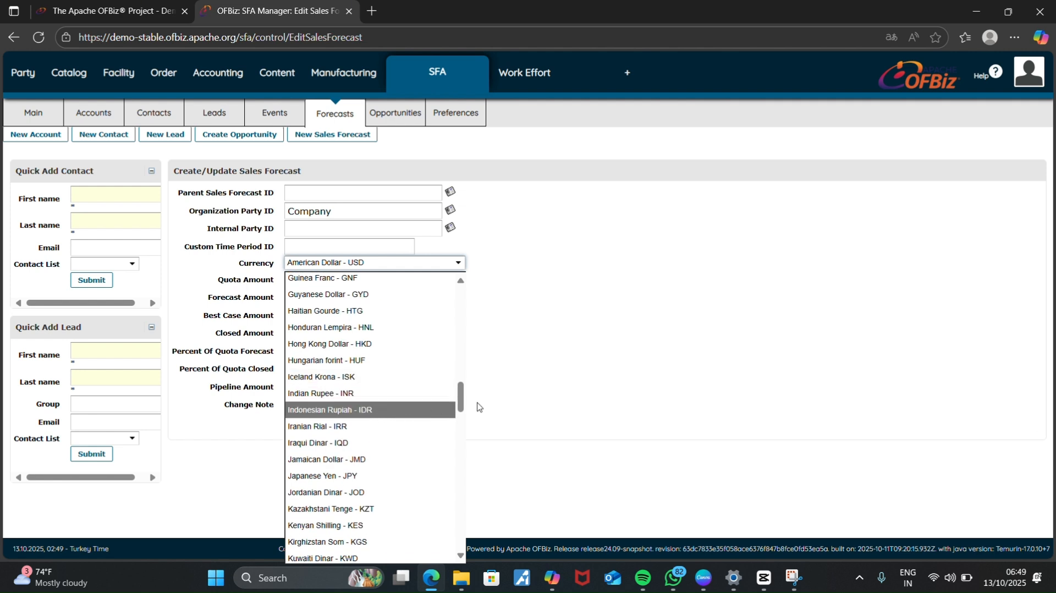
left_click(524, 374)
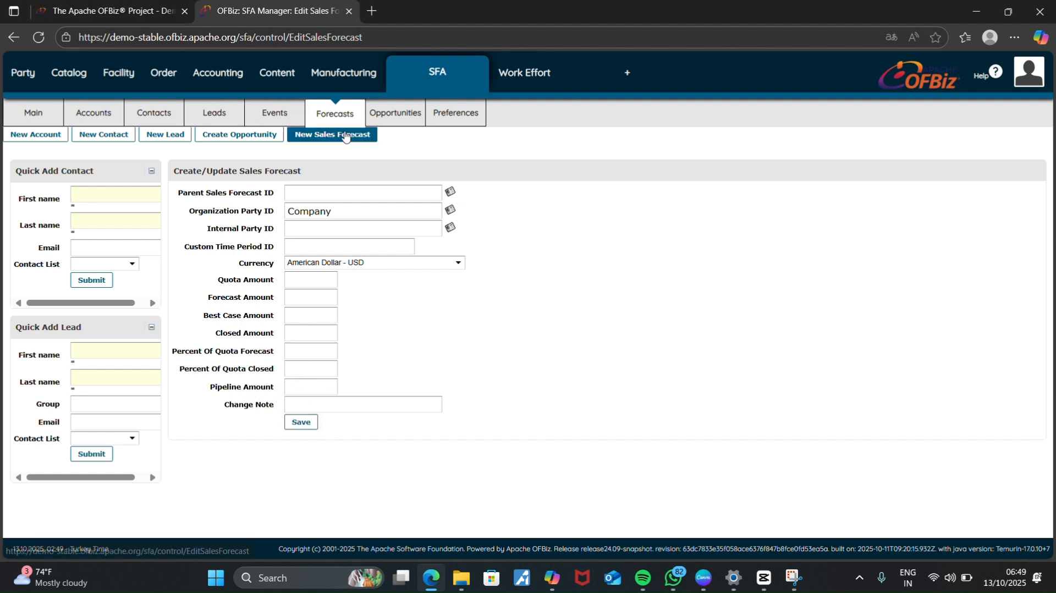
View the SFA Opportunities page with its blank opportunity form, and the Preferences page.
left_click(389, 126)
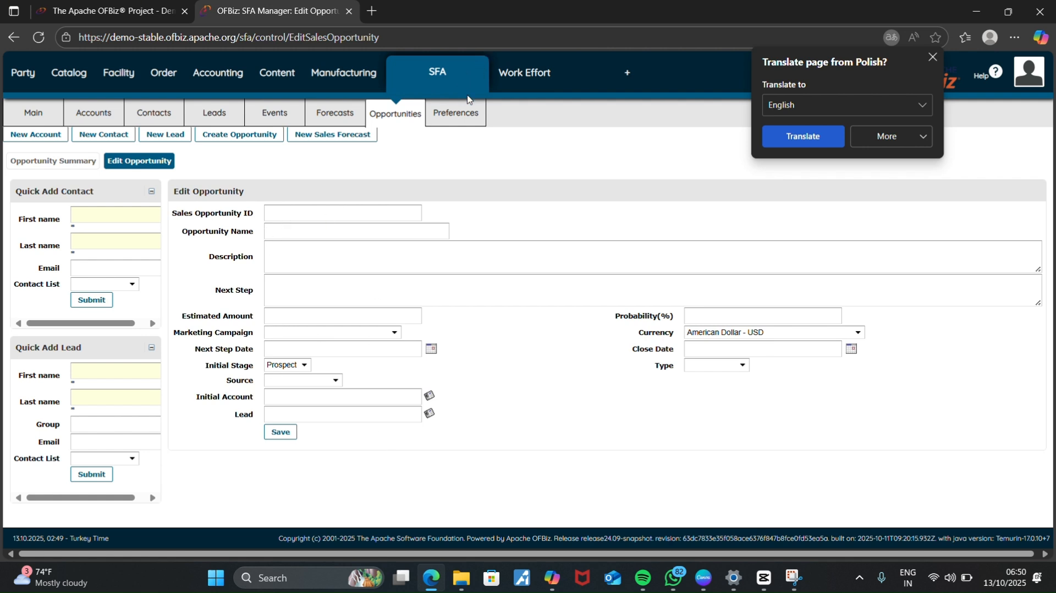
left_click(475, 124)
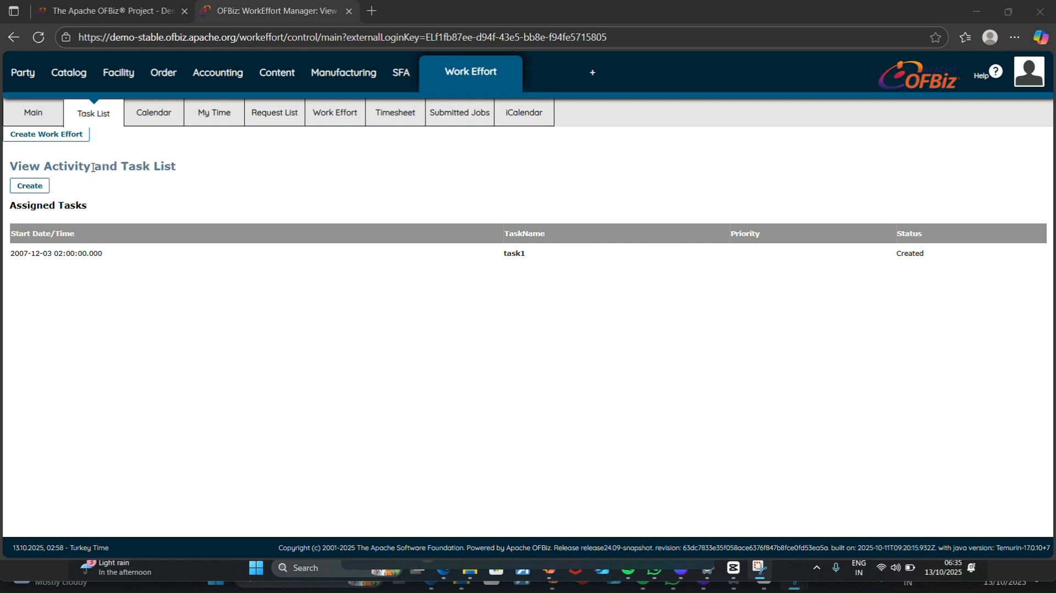
In the Work Effort module, view the Calendar, My Time and Request List pages.
left_click(154, 116)
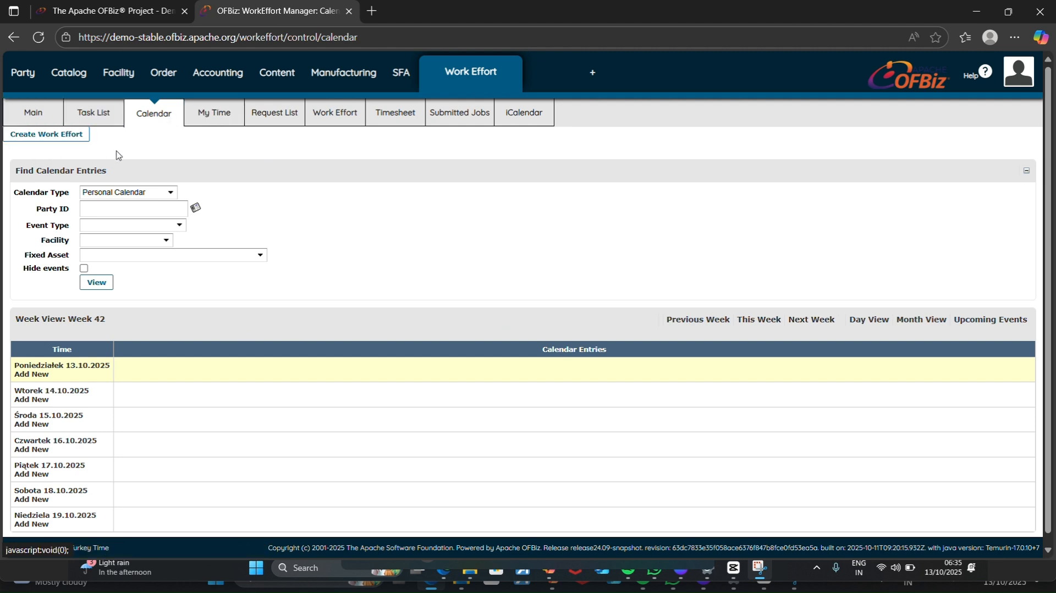
left_click(208, 119)
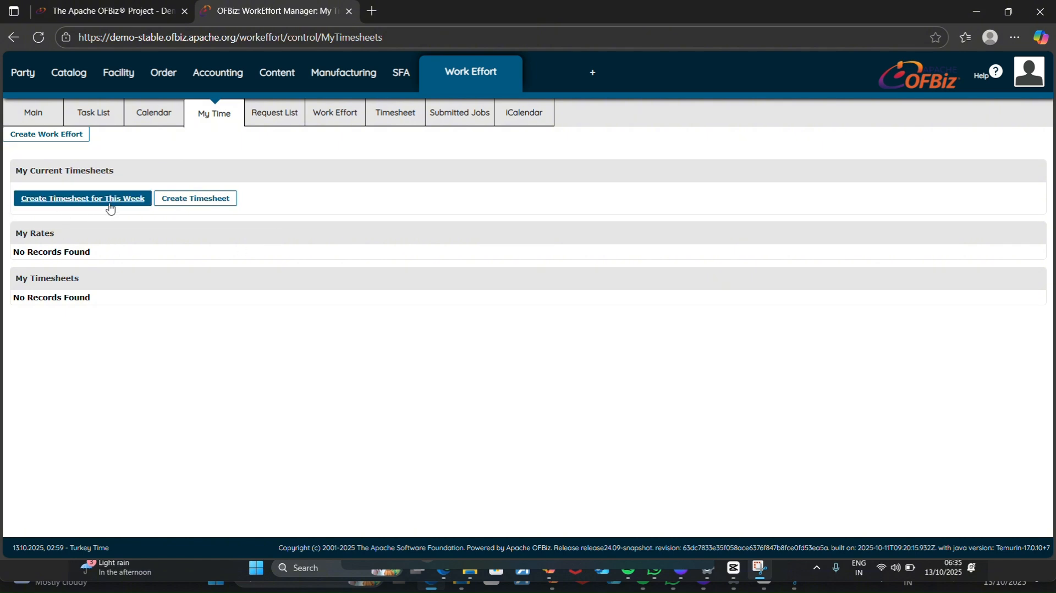
left_click(281, 120)
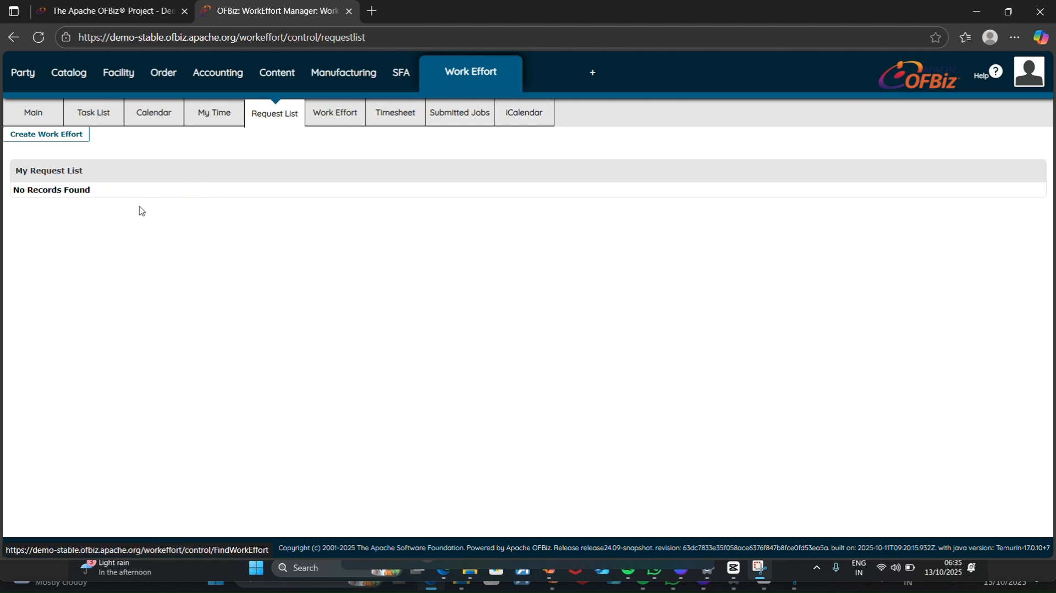
View the Find Work Effort page, dismiss the translation offer, and inspect the blank Create Work Effort form before closing it unsaved.
left_click(322, 115)
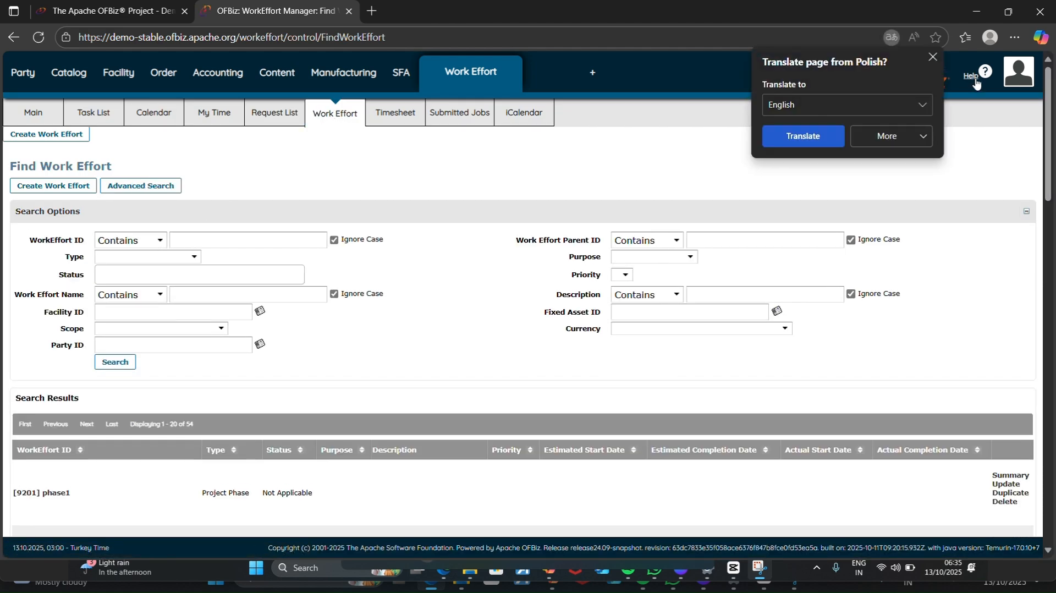
left_click(934, 58)
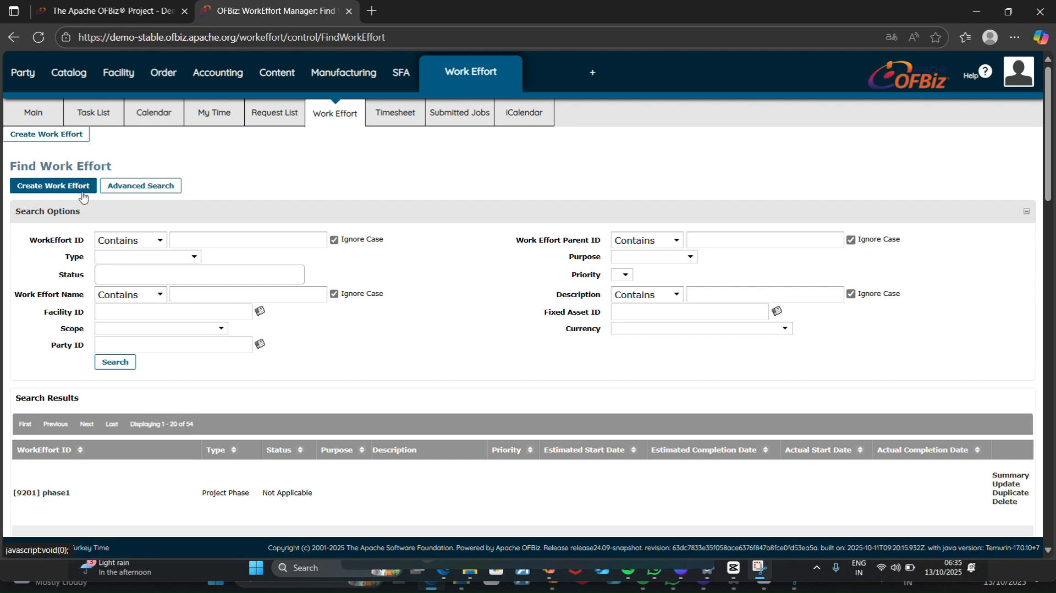
left_click(87, 188)
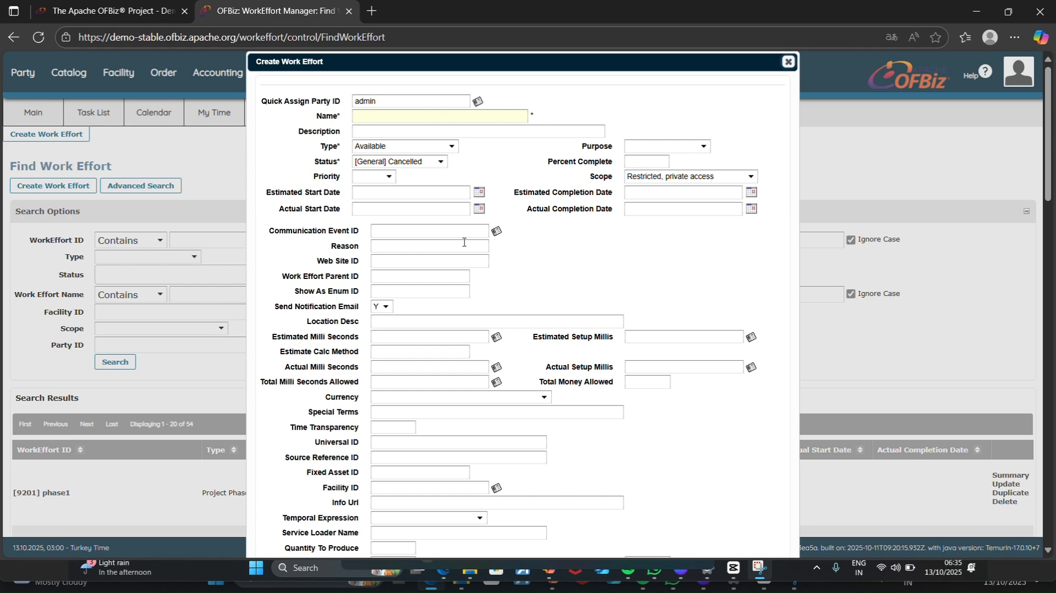
scroll(464, 242, "down", 6)
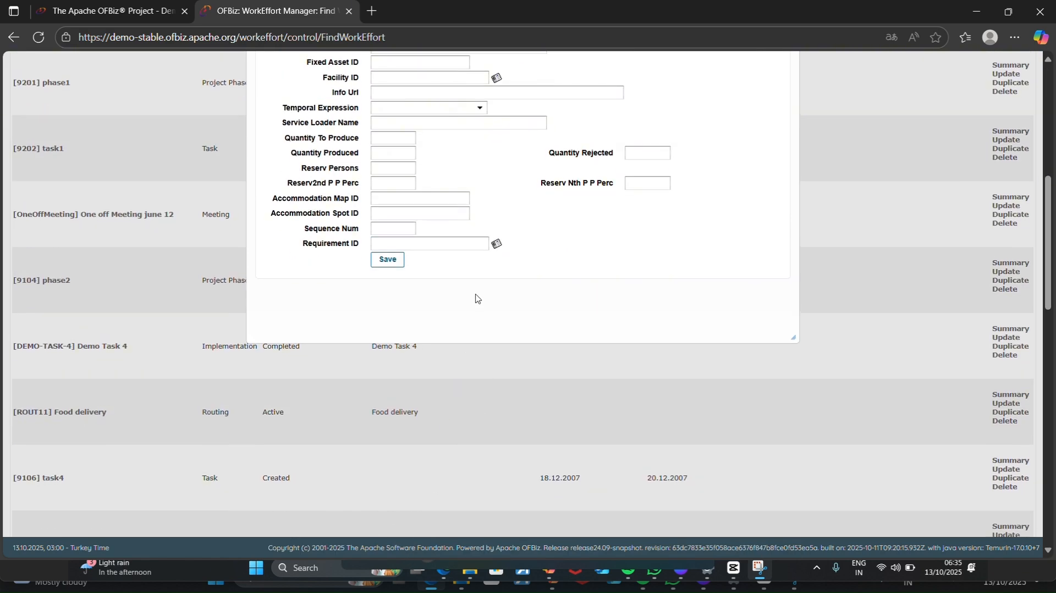
scroll(476, 299, "up", 6)
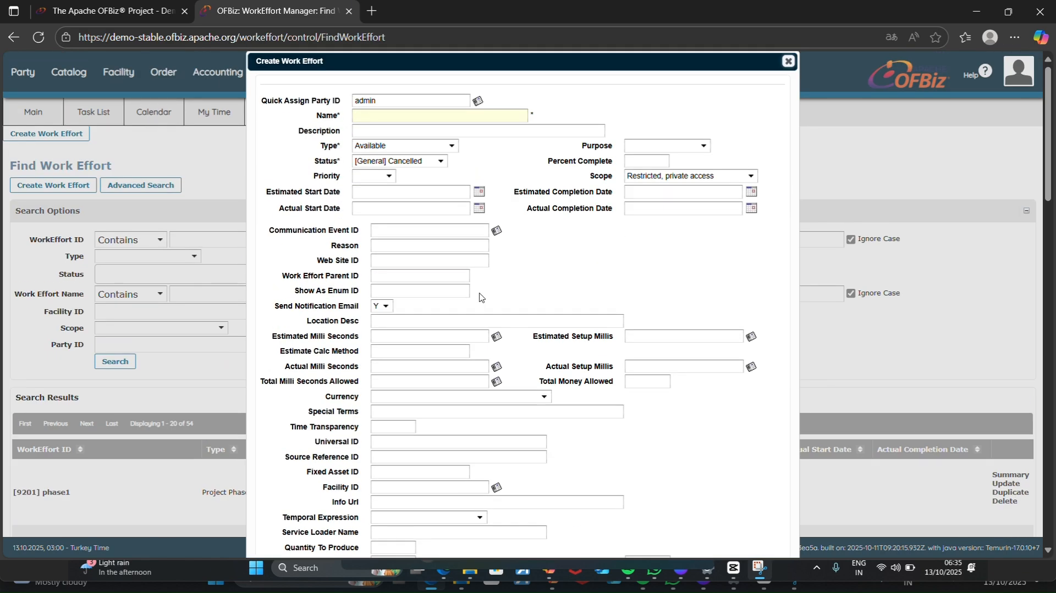
left_click(788, 62)
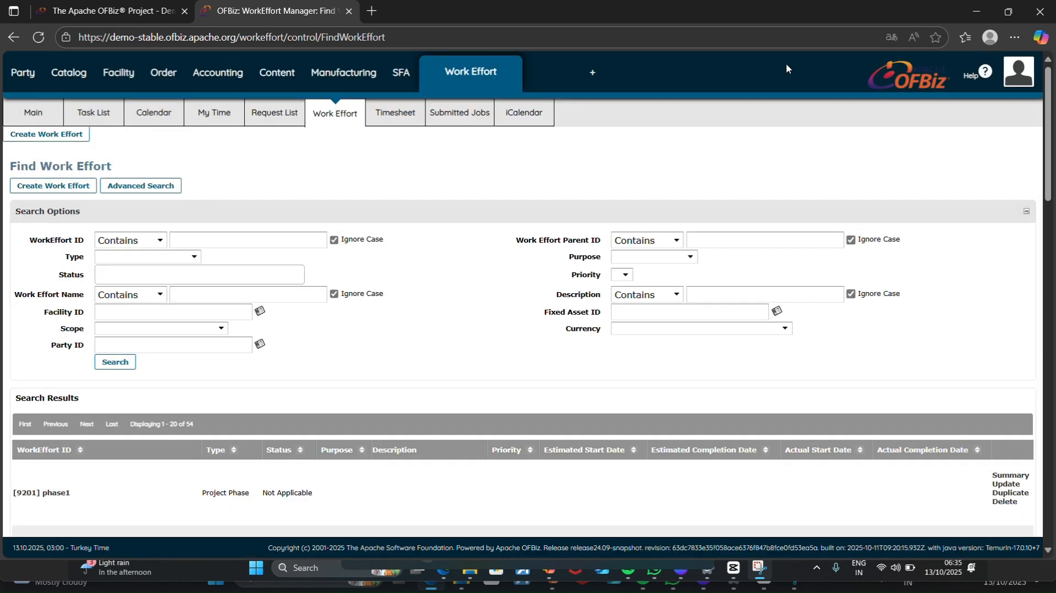
View the Work Effort Timesheet search page and blank timesheet form, and the Submitted Jobs page without changing its status filter.
left_click(387, 125)
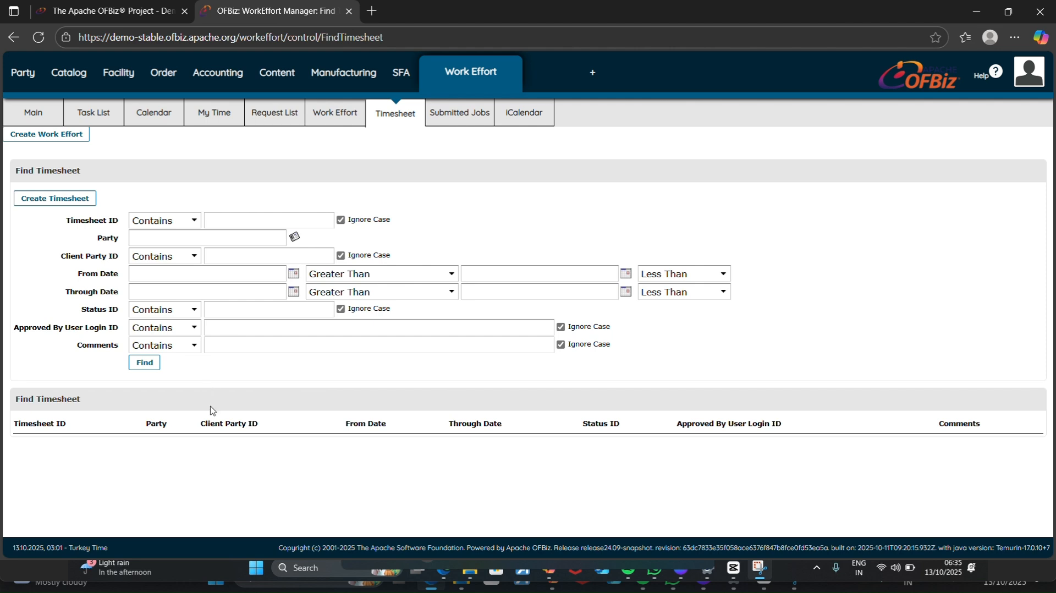
left_click(75, 200)
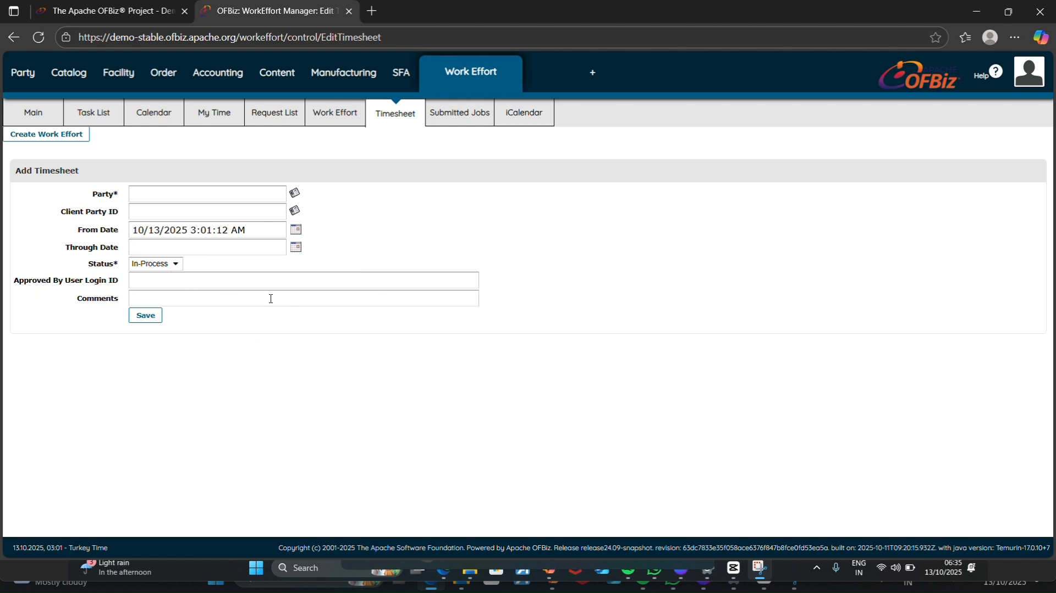
left_click(459, 130)
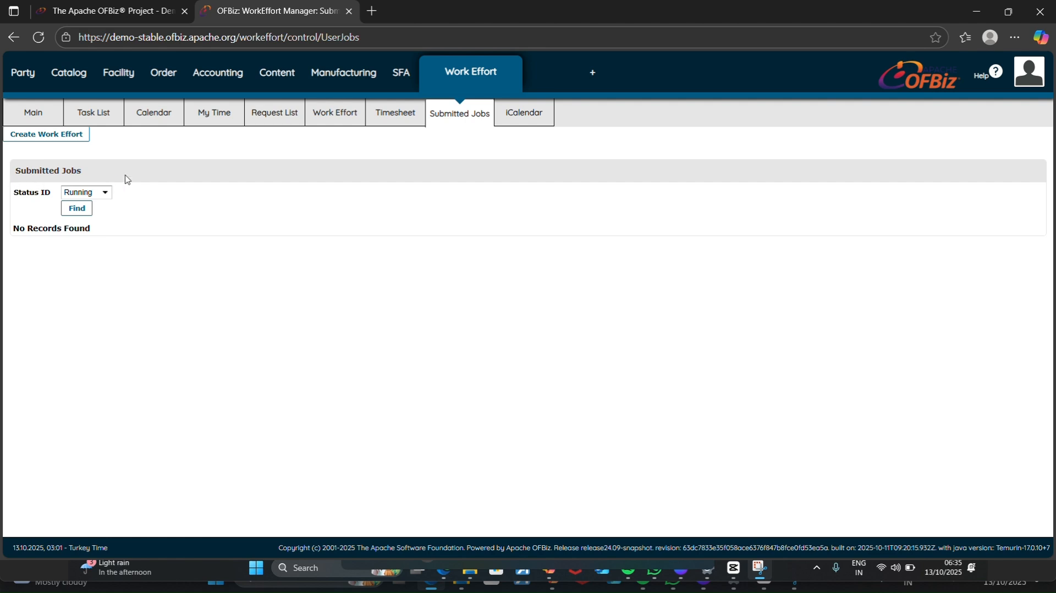
left_click(105, 194)
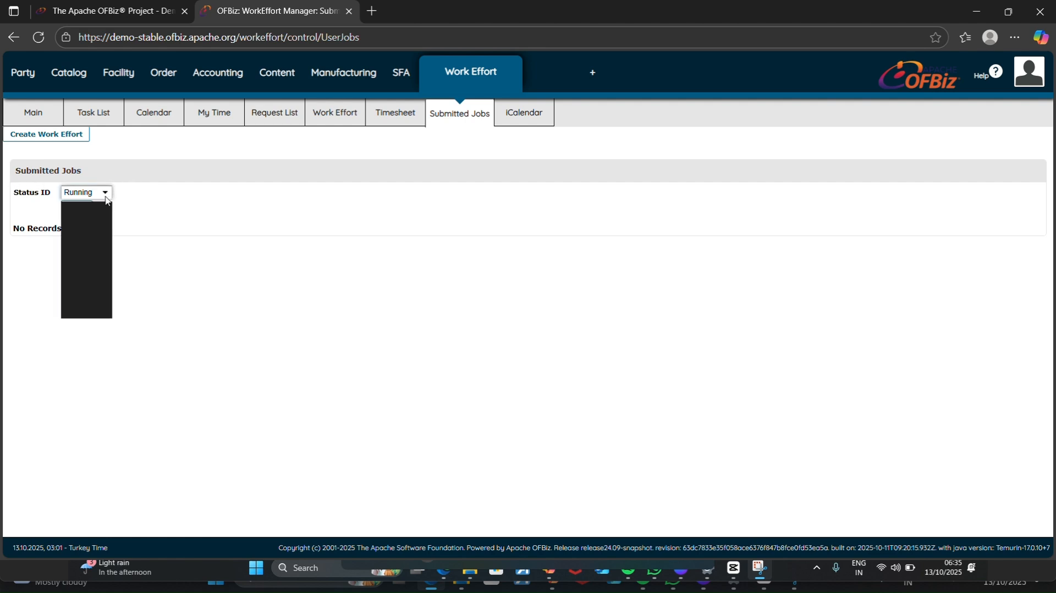
left_click(105, 197)
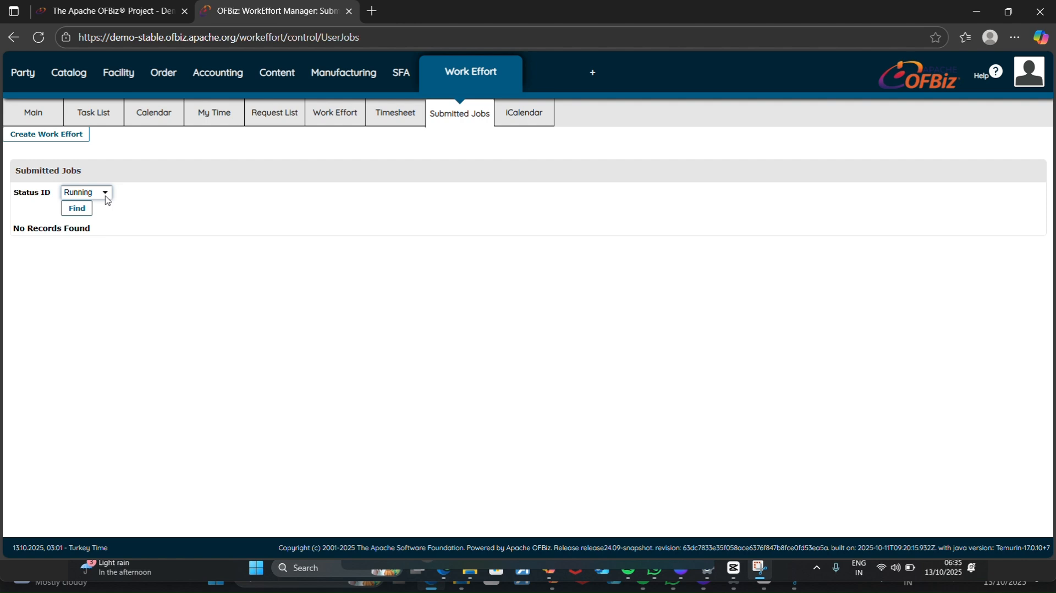
View the iCalendar page and its blank Add iCalendar form, and return to the iCalendar list without saving.
left_click(546, 120)
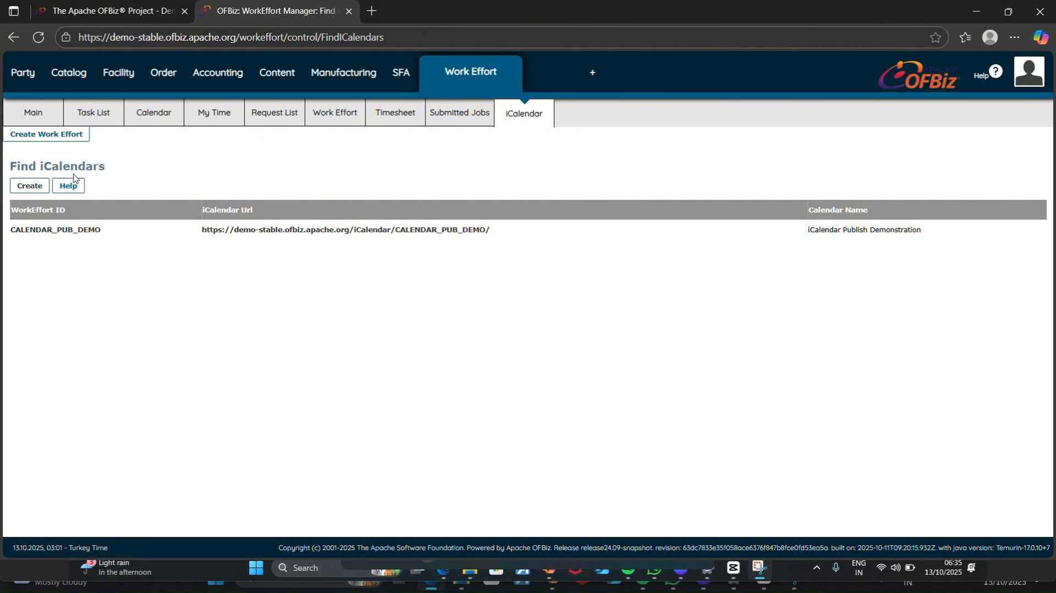
left_click(17, 190)
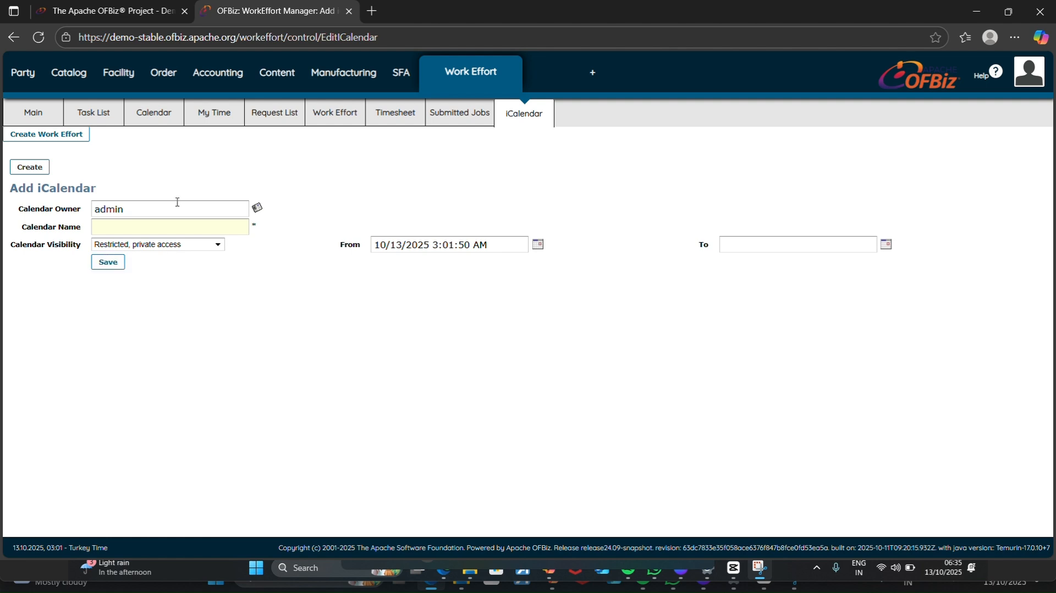
left_click(7, 38)
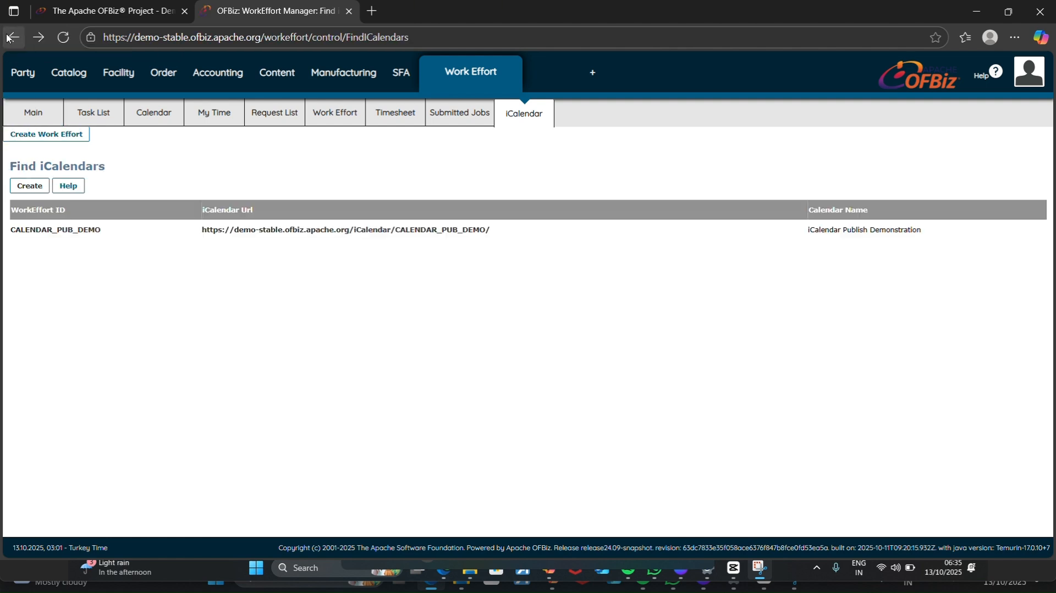